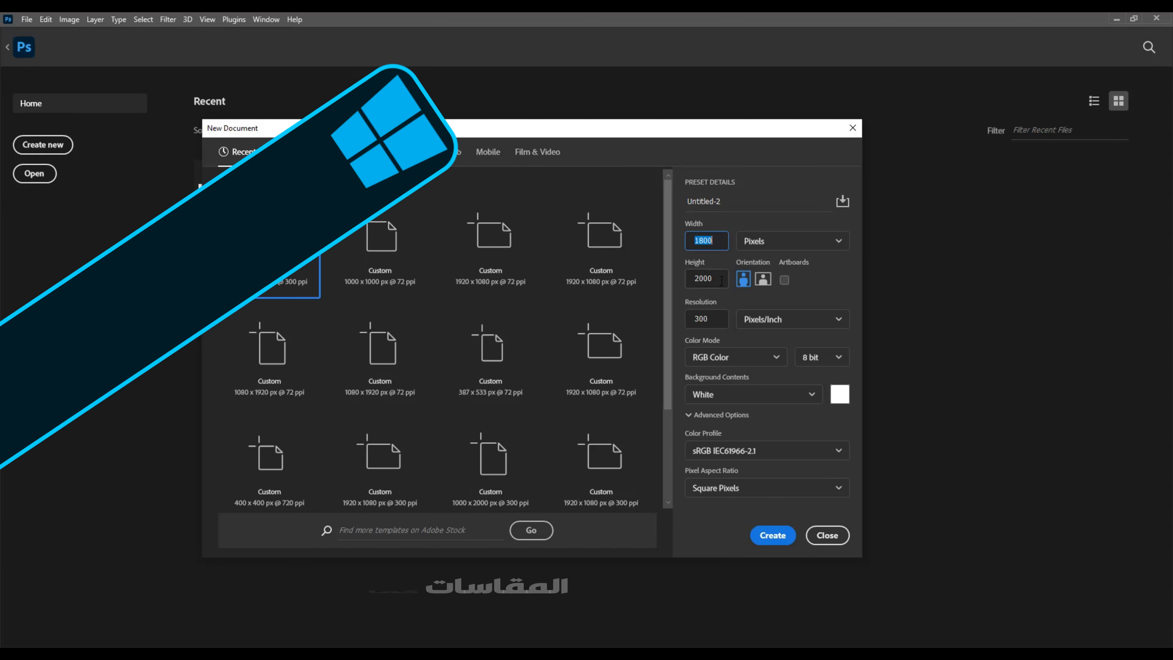
Step: Create a white-background document, 1800 × 2000 px at 300 pixels/inch
key(Tab)
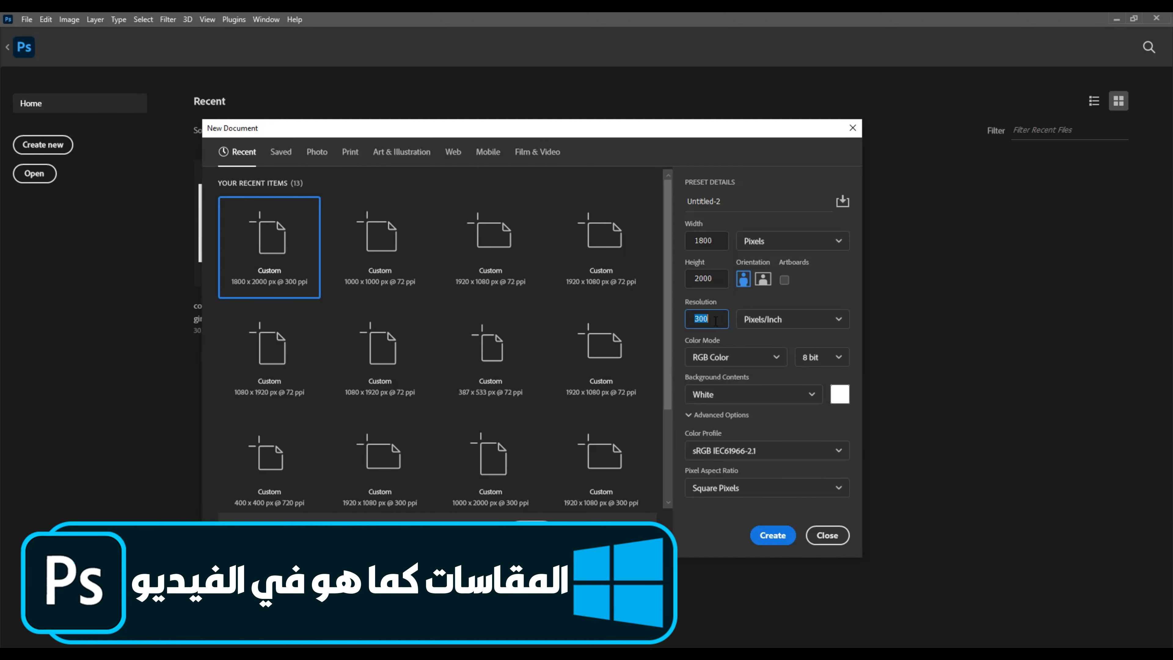
click(716, 321)
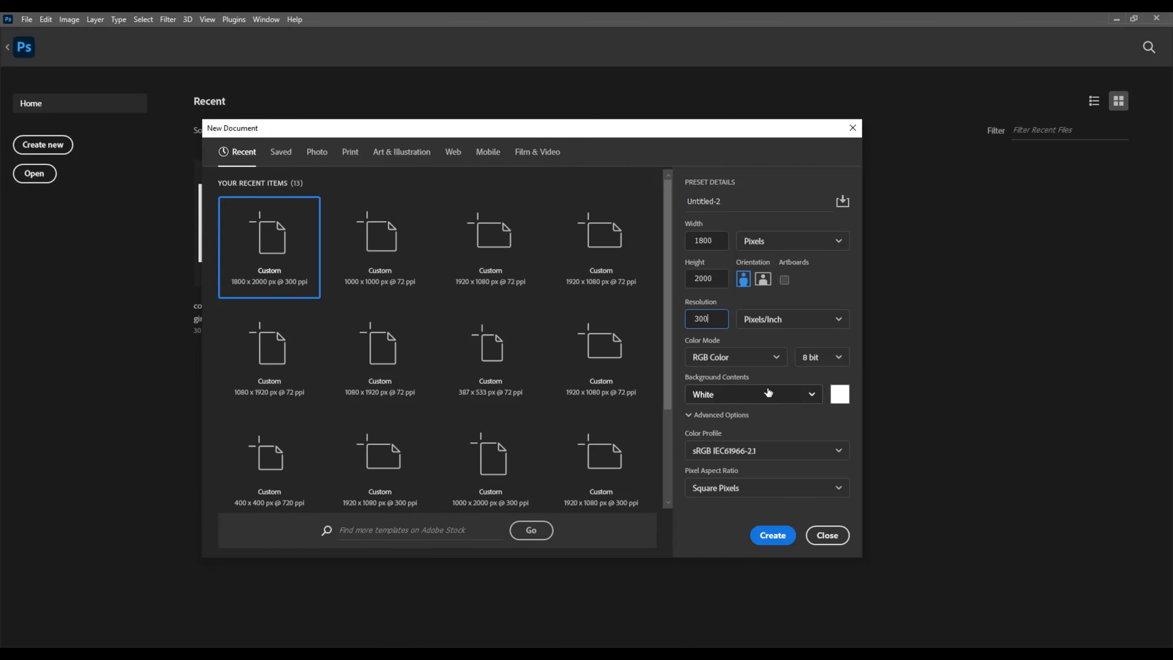
click(771, 537)
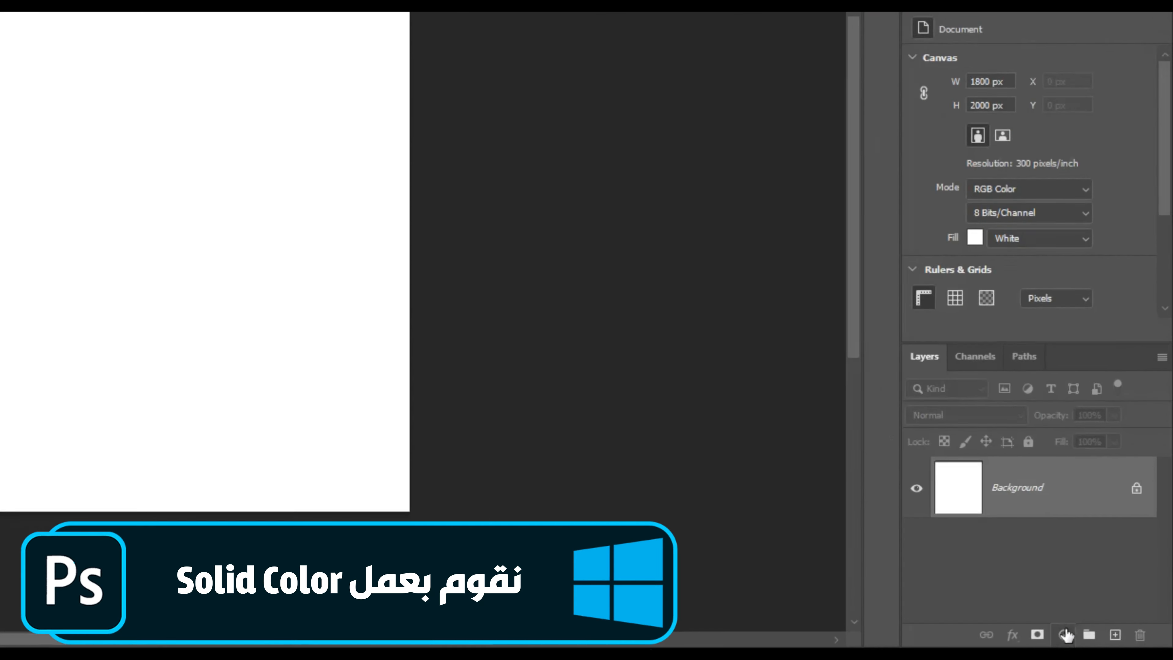
Step: Add a light grey (#dfdede) Solid Color fill layer covering the canvas
click(1066, 635)
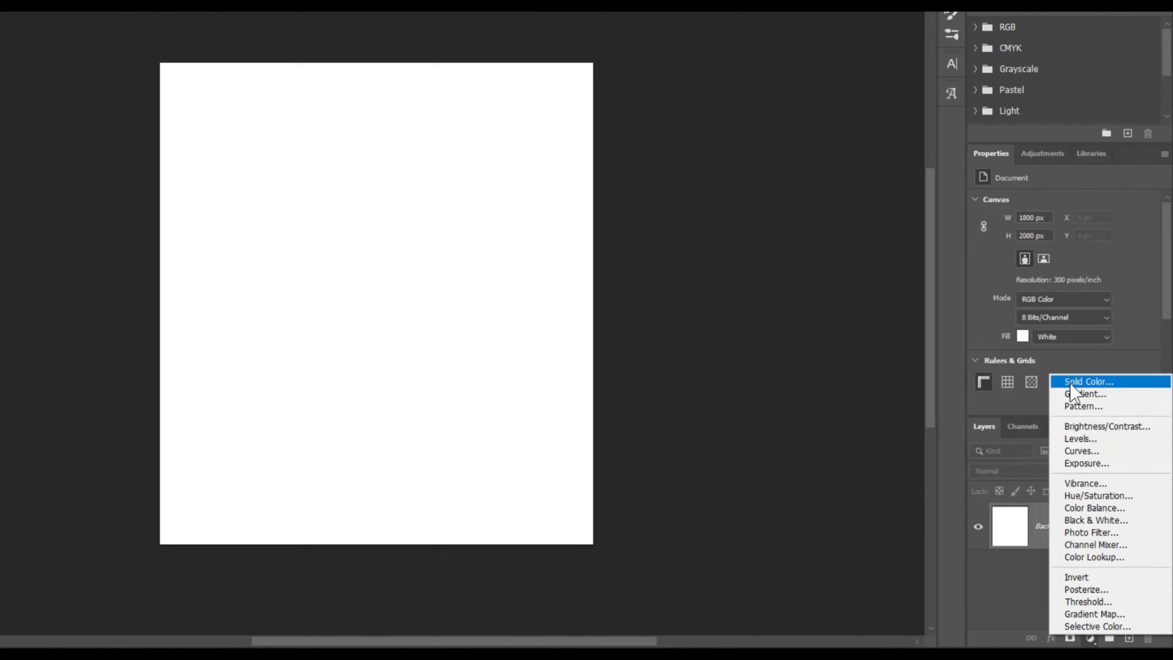
click(999, 202)
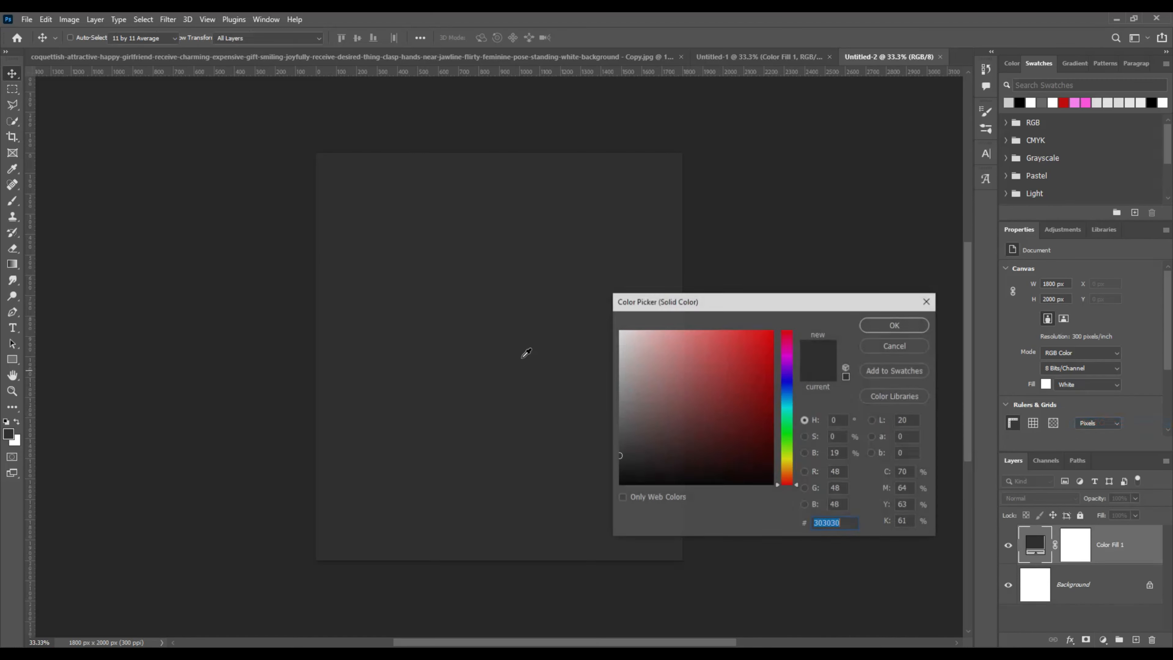
drag(618, 456, 619, 357)
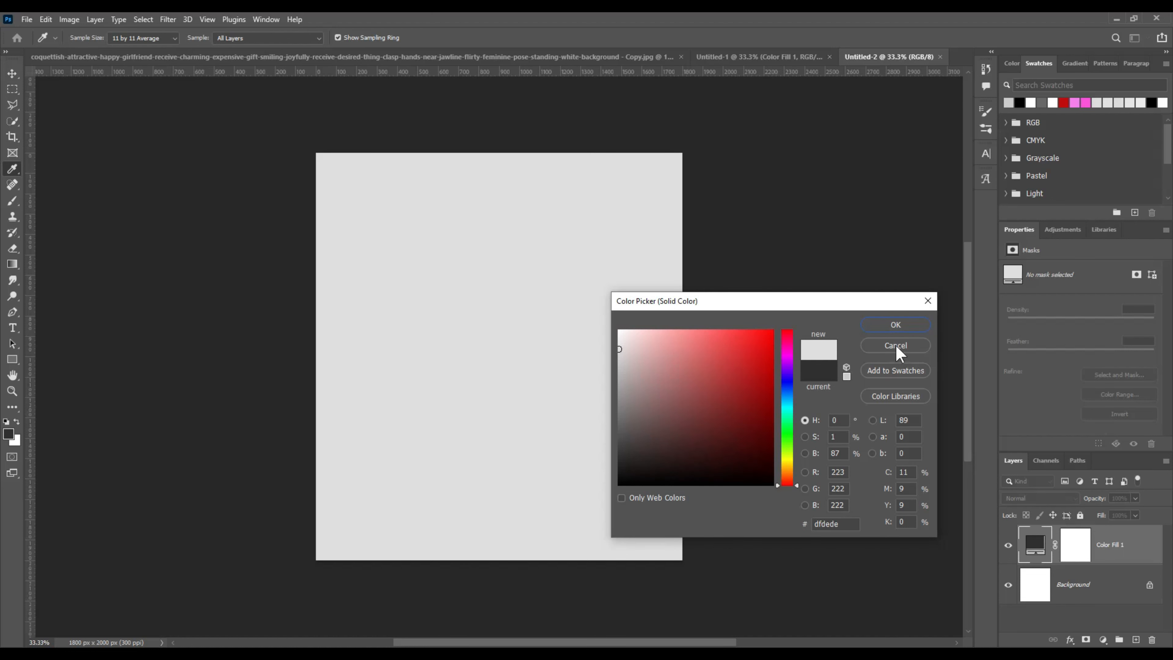
click(895, 325)
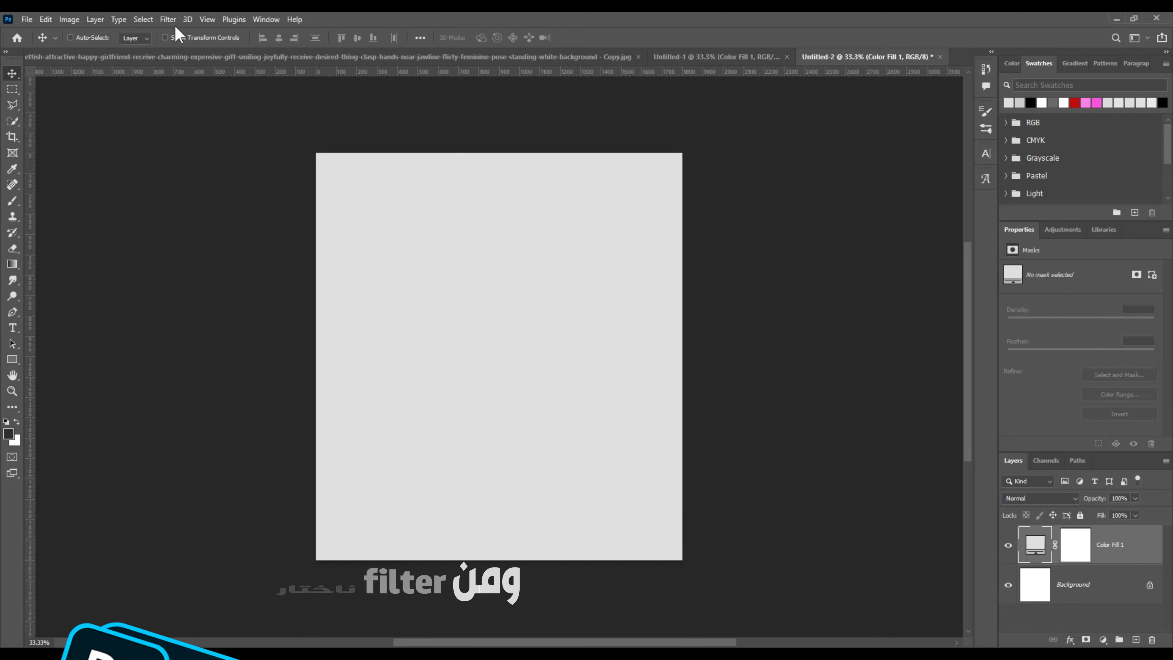
Step: Convert the grey fill to a smart object and apply Add Noise at 3.92%, Uniform
click(168, 20)
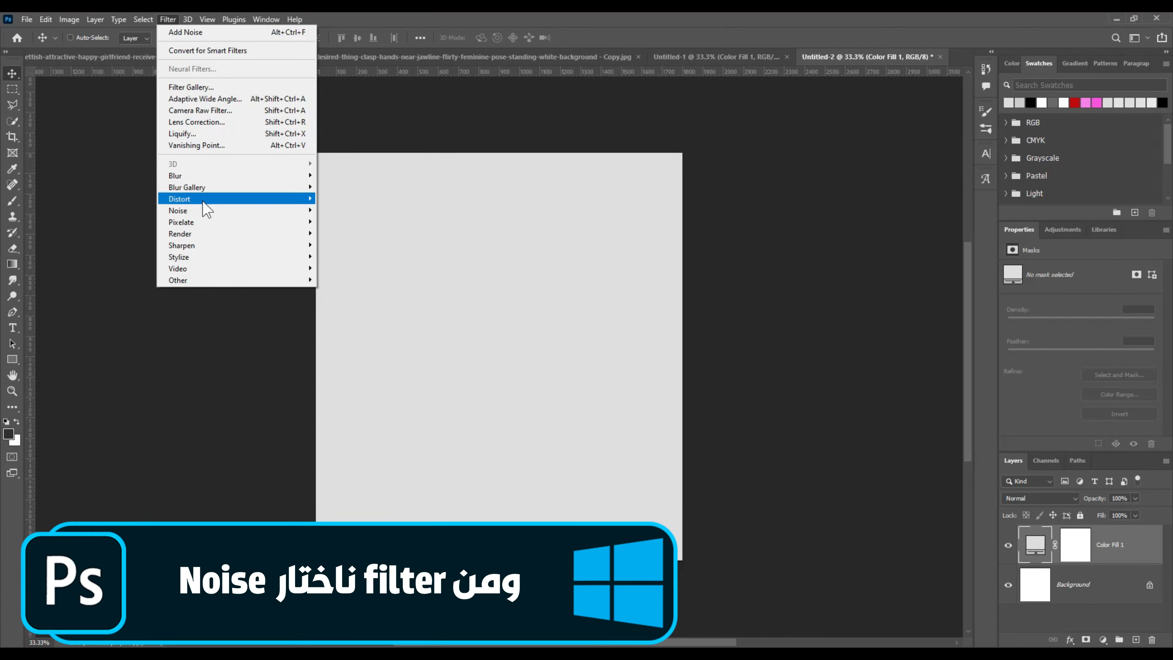
mouse_move(277, 212)
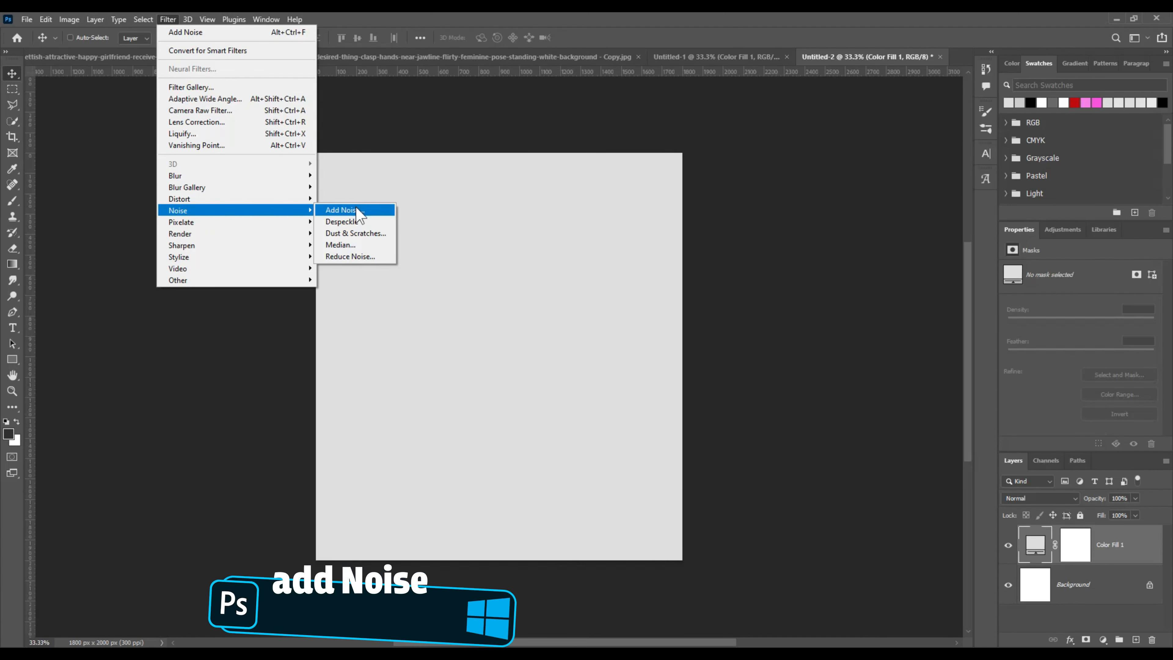
click(346, 211)
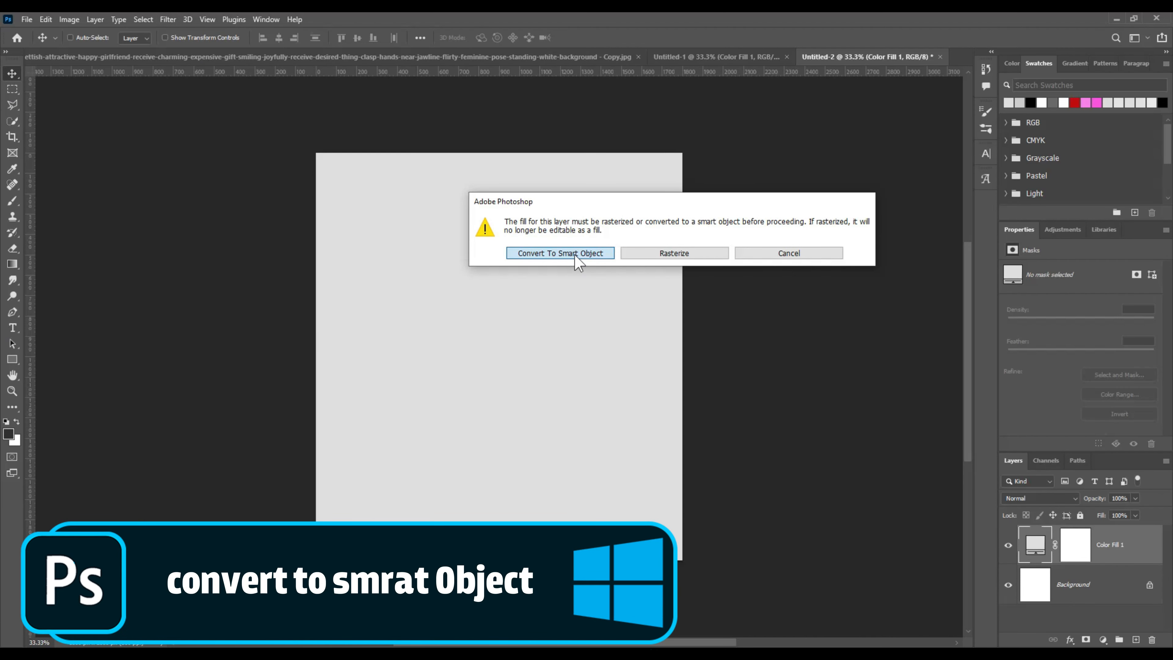
click(578, 259)
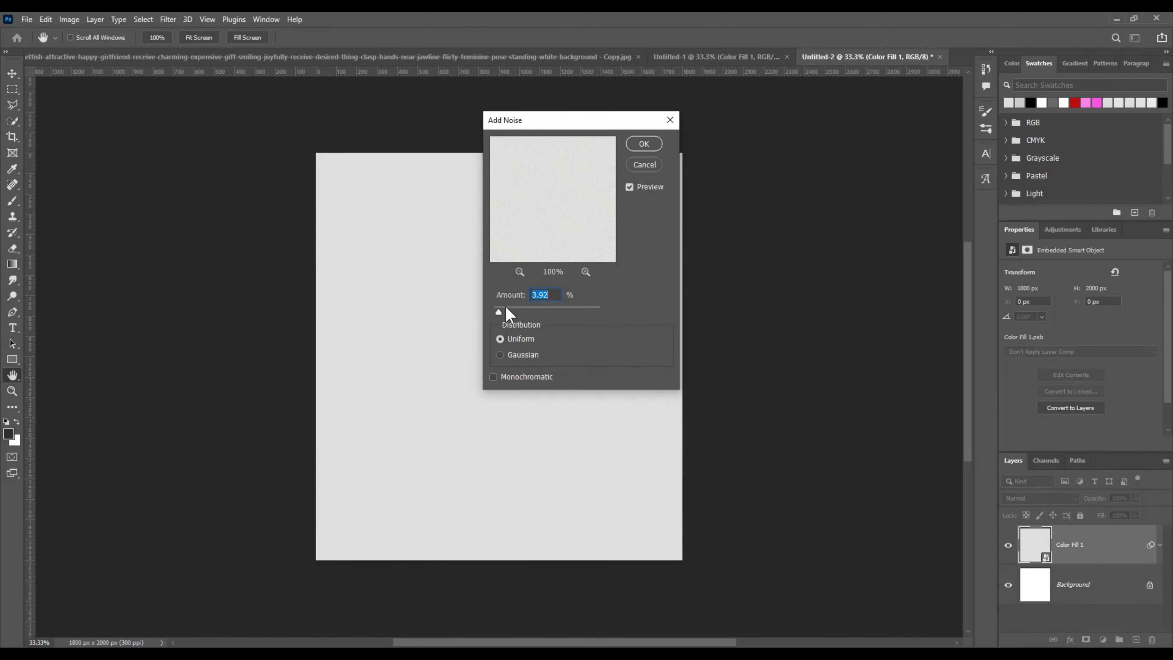
click(499, 310)
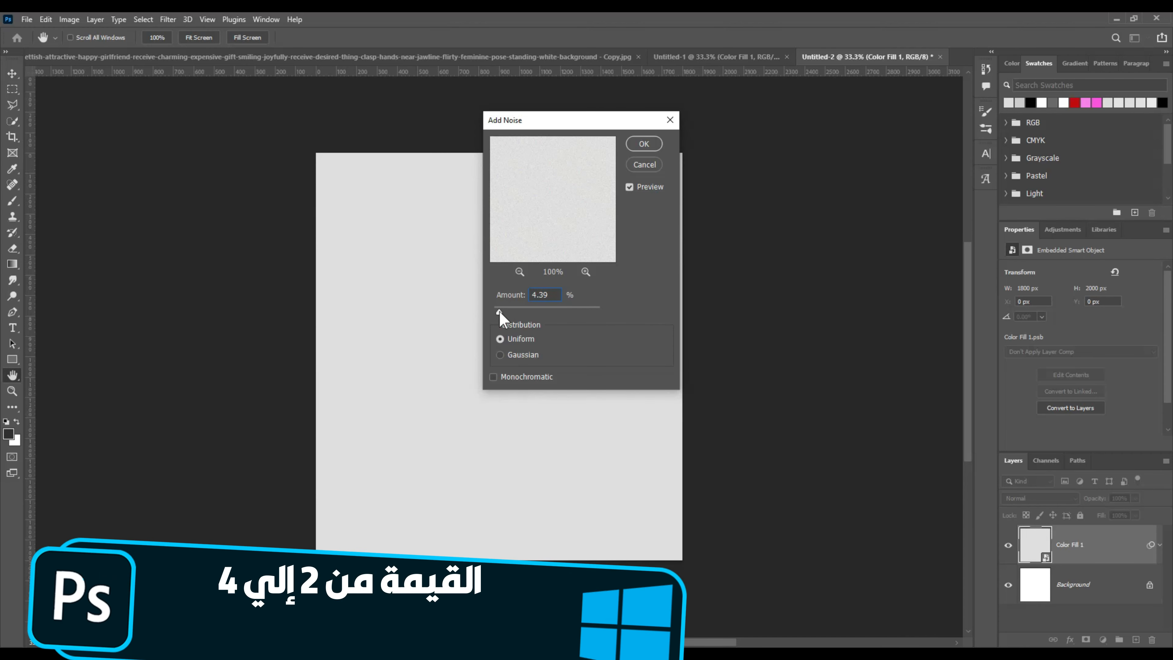
click(498, 311)
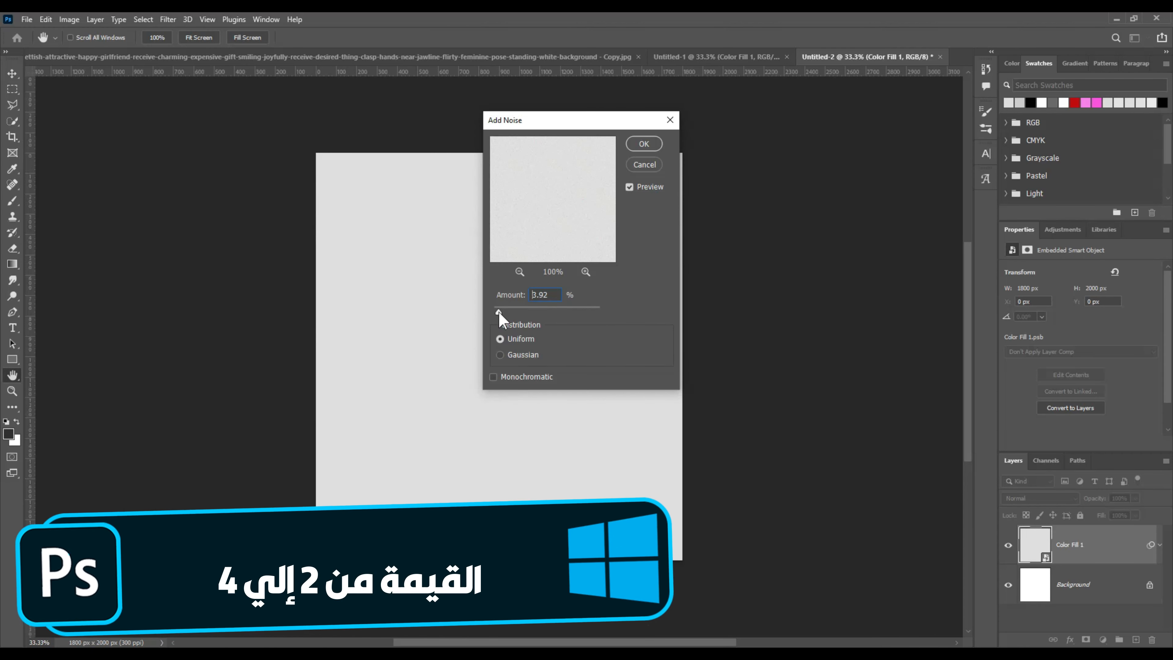
click(643, 145)
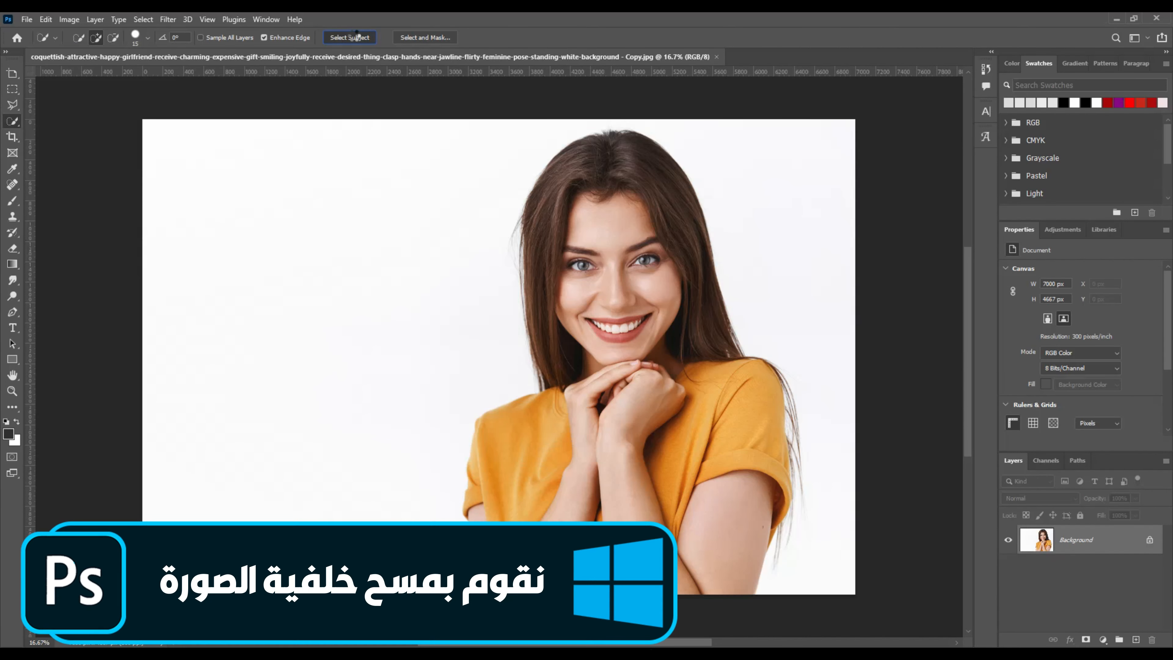
Step: Use Select Subject on the woman and add a layer mask hiding the white backdrop
click(350, 37)
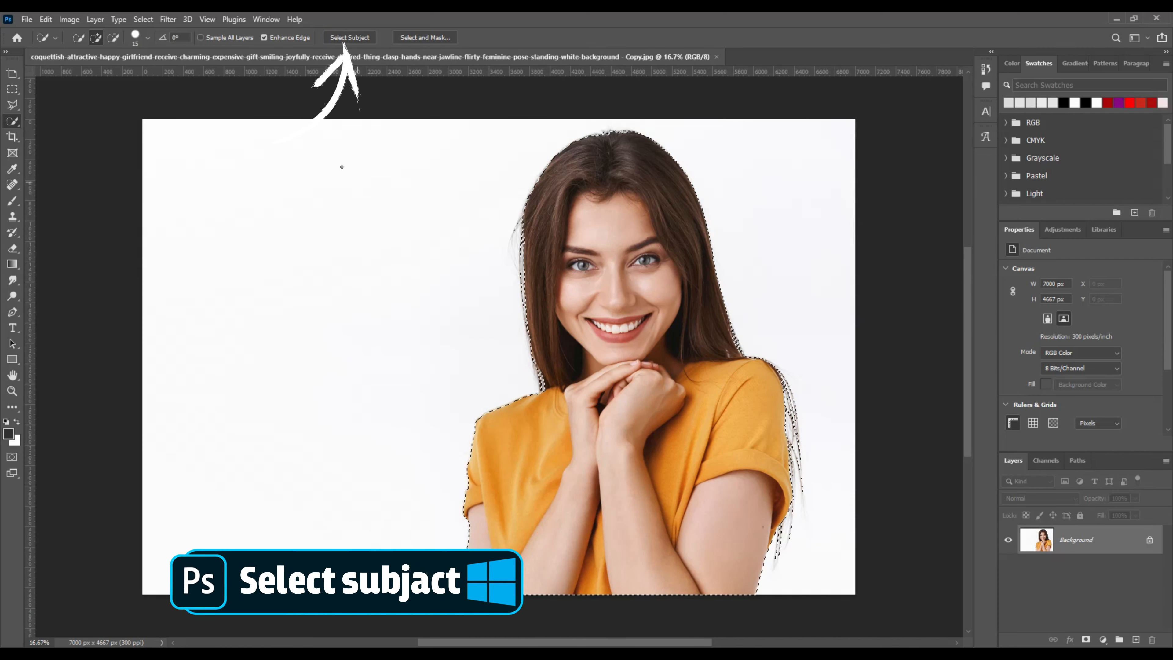
click(1085, 640)
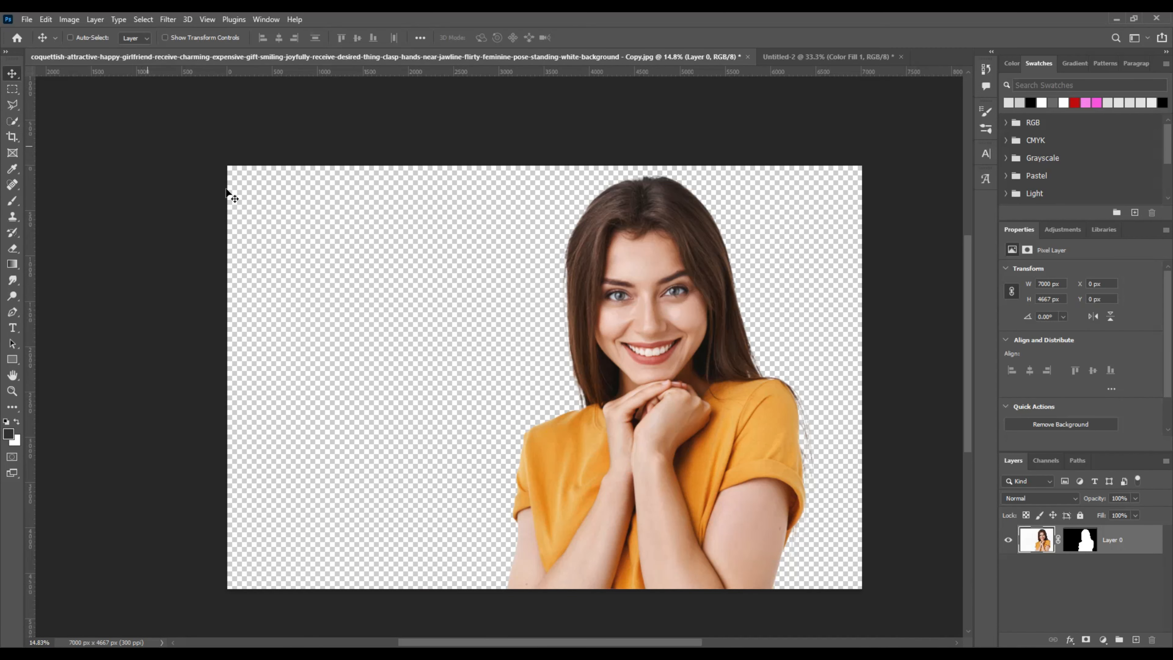
Step: Apply Camera Raw with Saturation -100, Texture +25, Exposure +0.20 and deeper blacks
click(168, 20)
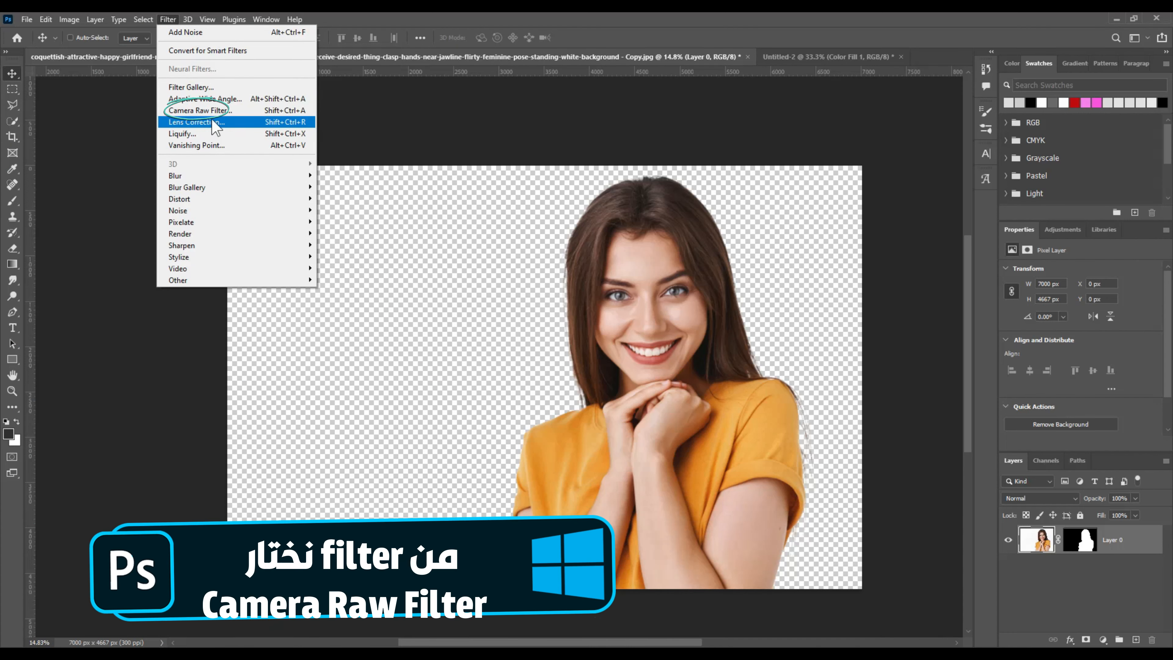
click(211, 112)
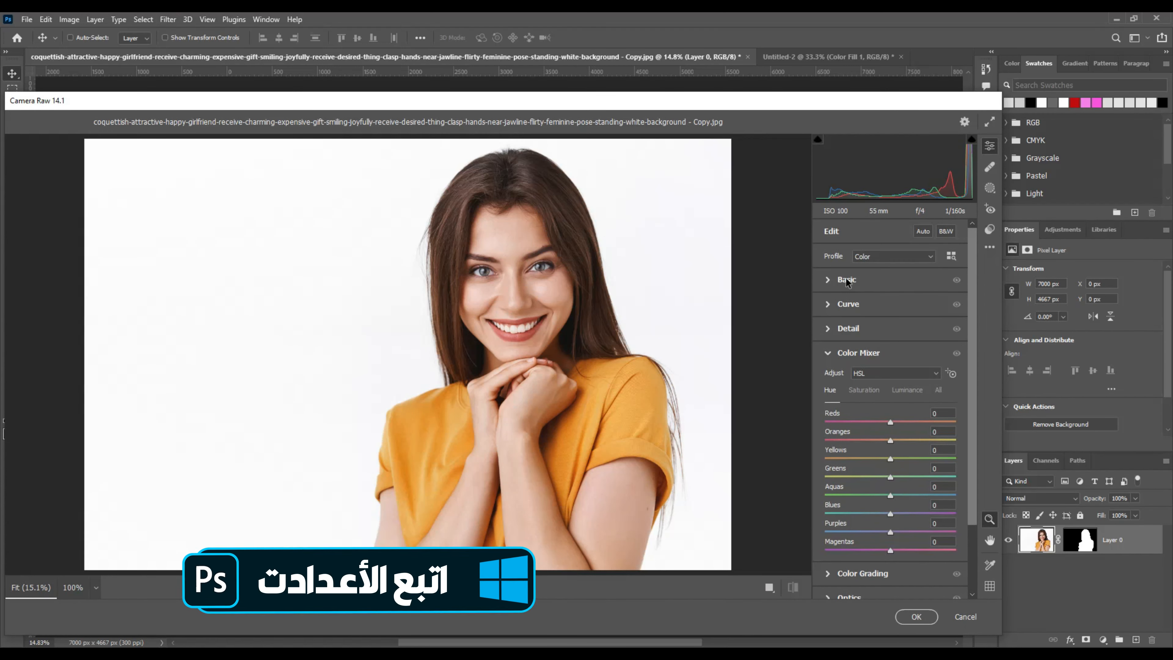
click(830, 282)
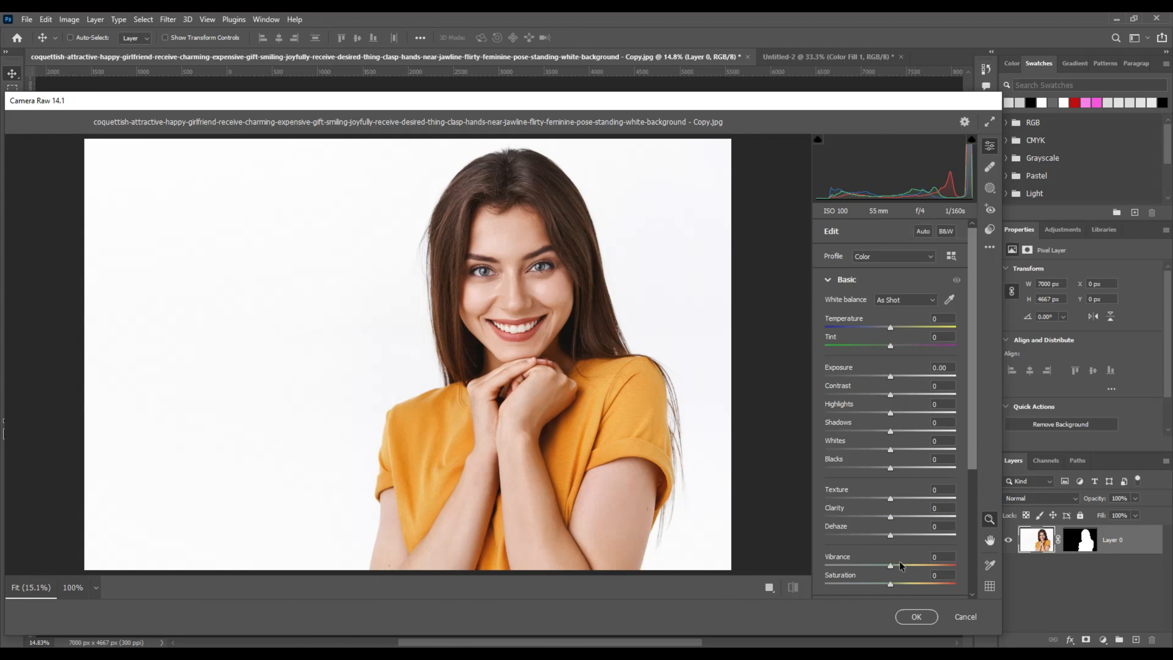
scroll(895, 518, down, 2)
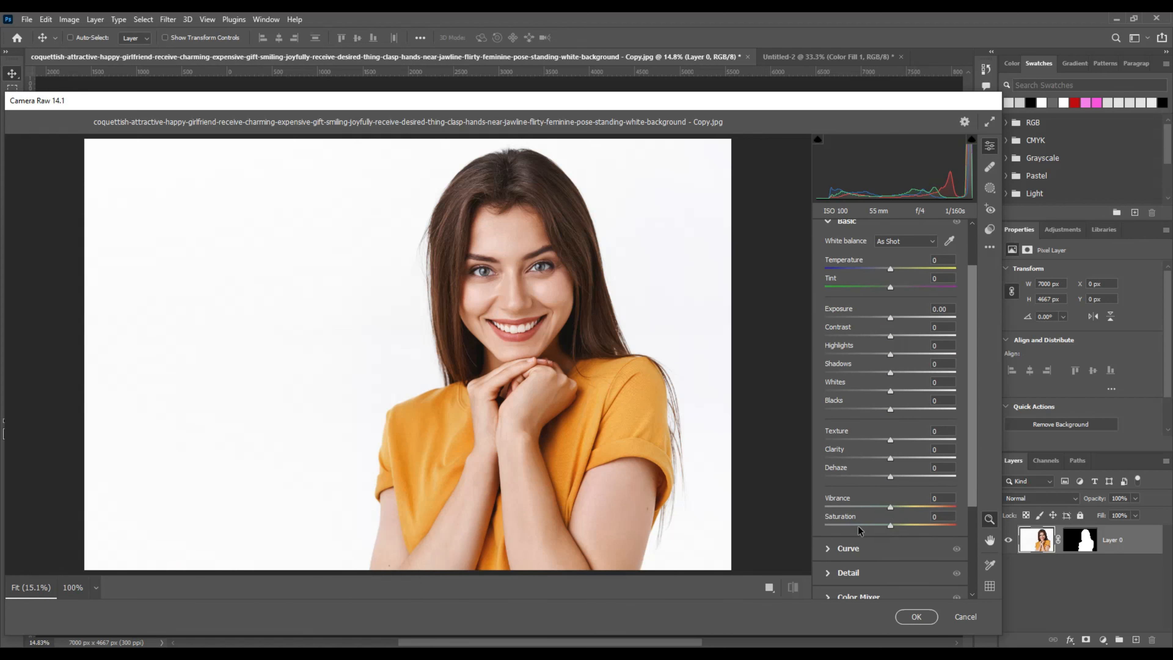
drag(868, 528, 817, 522)
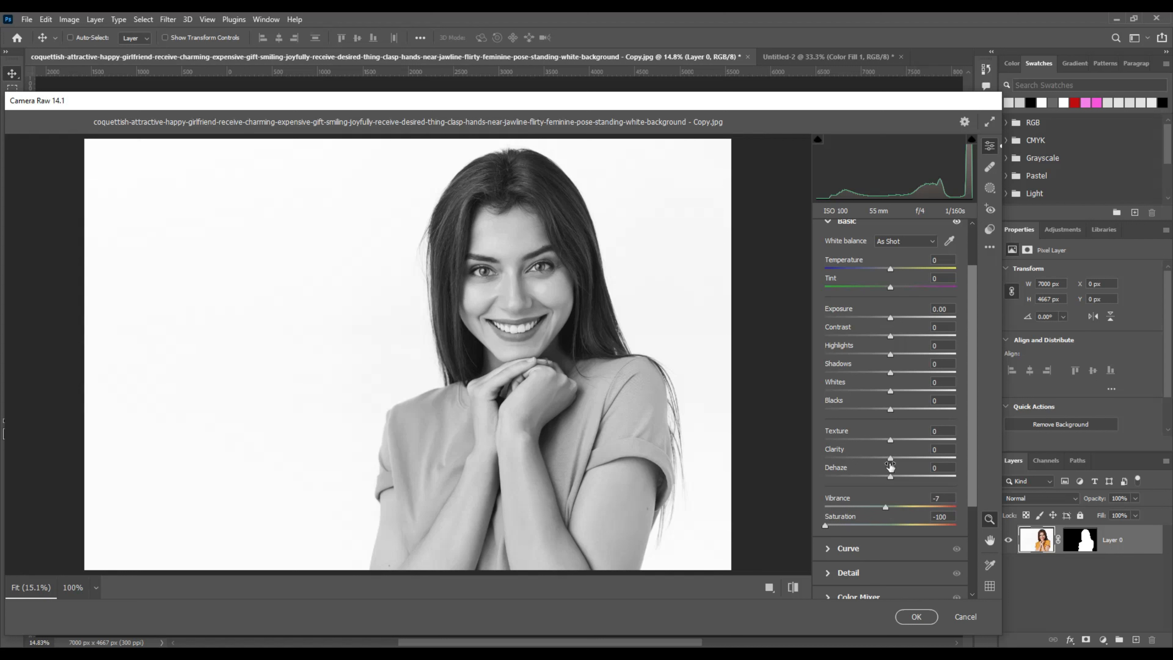
drag(890, 440, 908, 440)
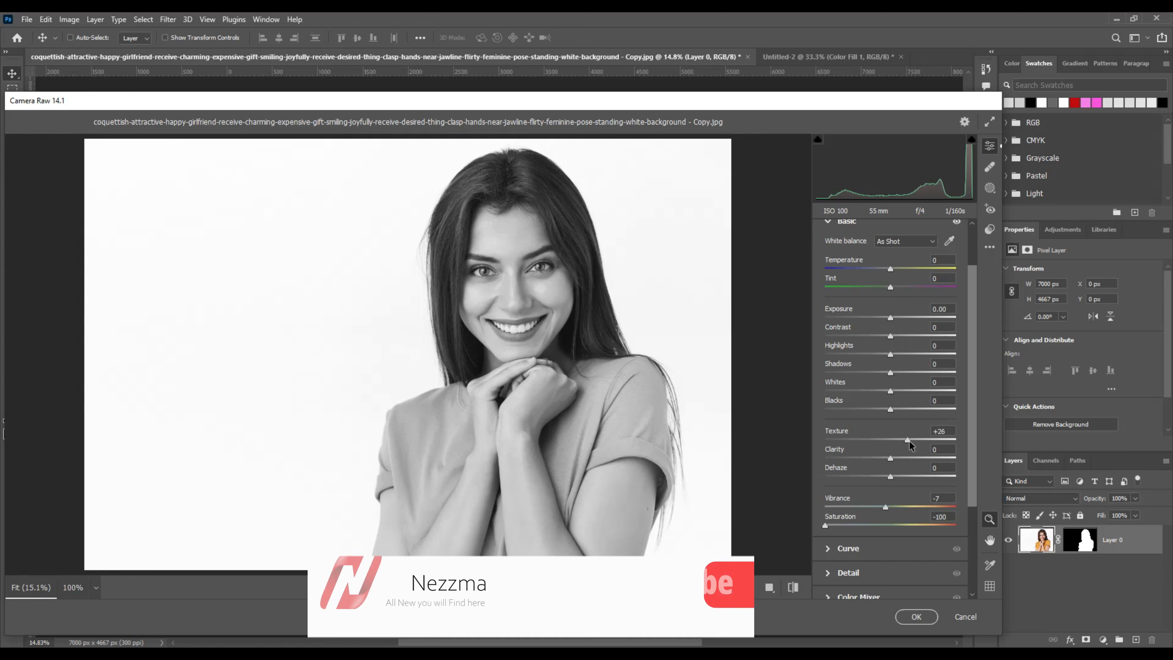
drag(890, 318, 890, 378)
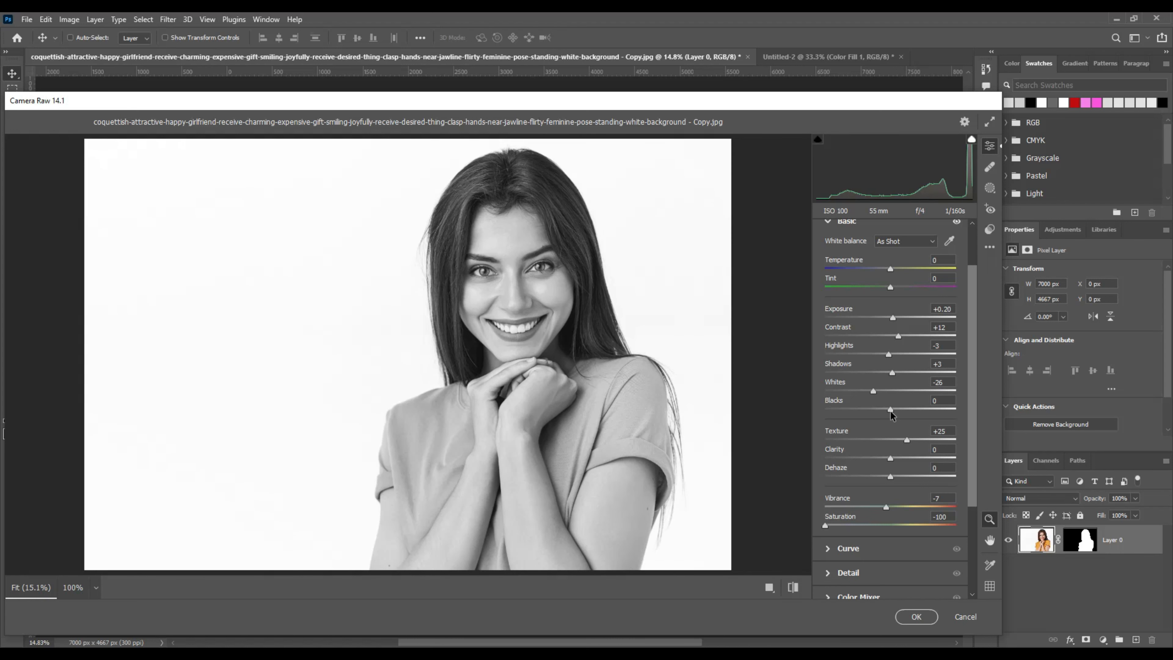
drag(901, 409, 893, 409)
click(916, 618)
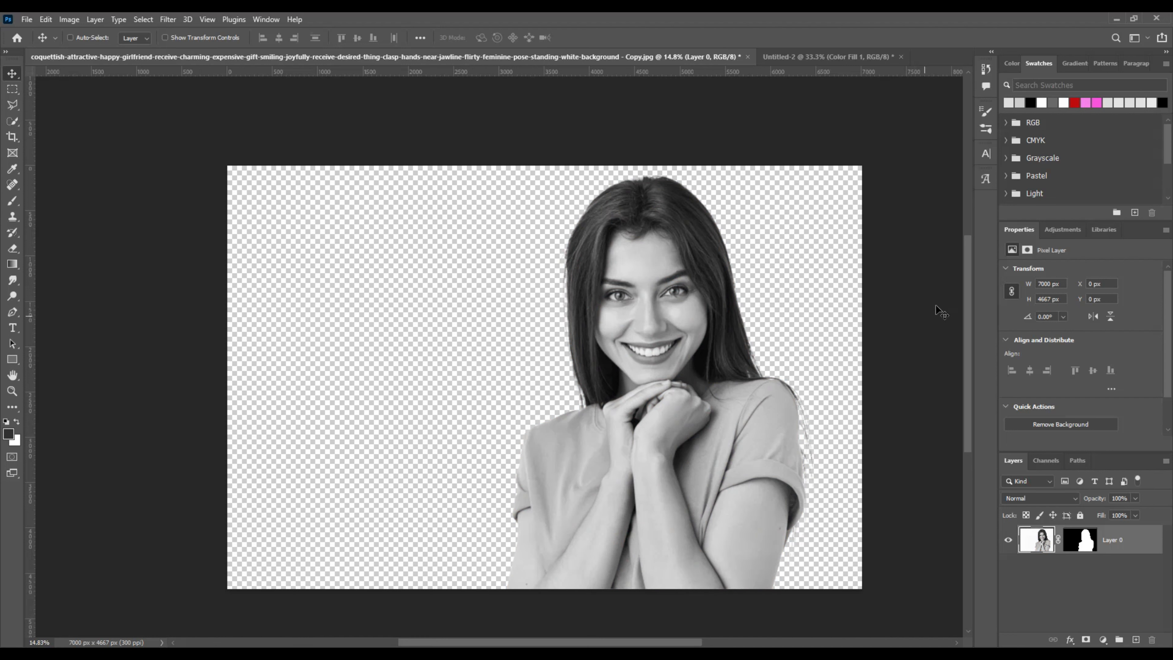
Step: Add a magenta #cf006b Solid Color fill layer above the portrait
click(1104, 640)
click(1060, 419)
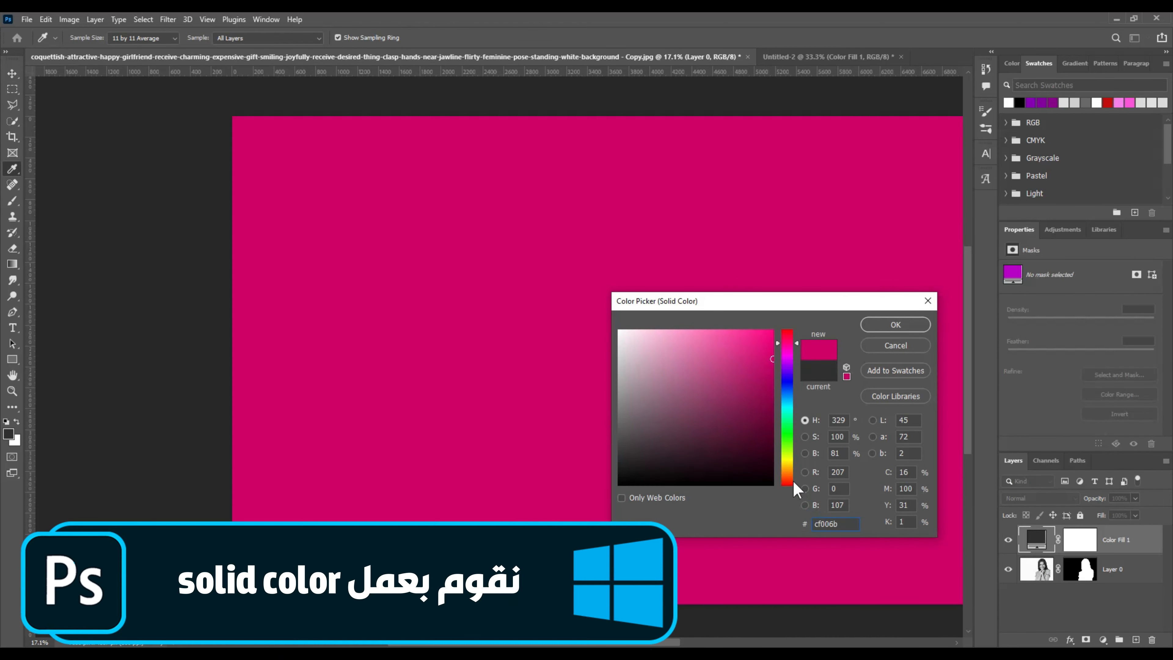
click(896, 325)
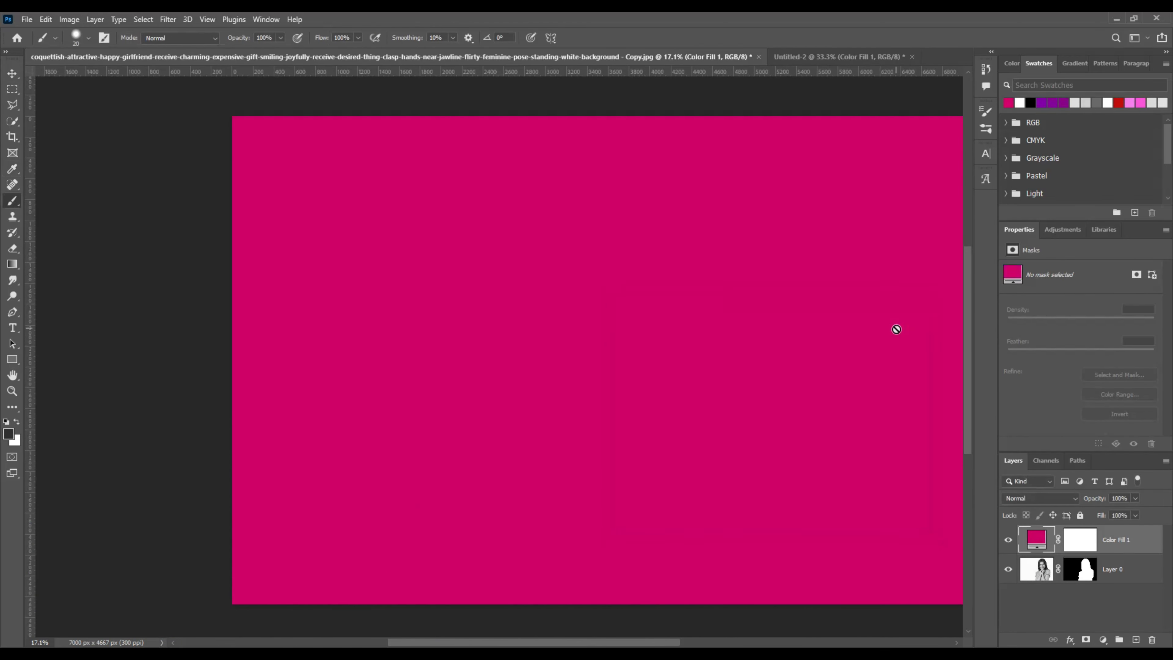
Step: With the Brush tool active, invert the magenta layer's mask to black to hide the colour
key(b)
click(1034, 537)
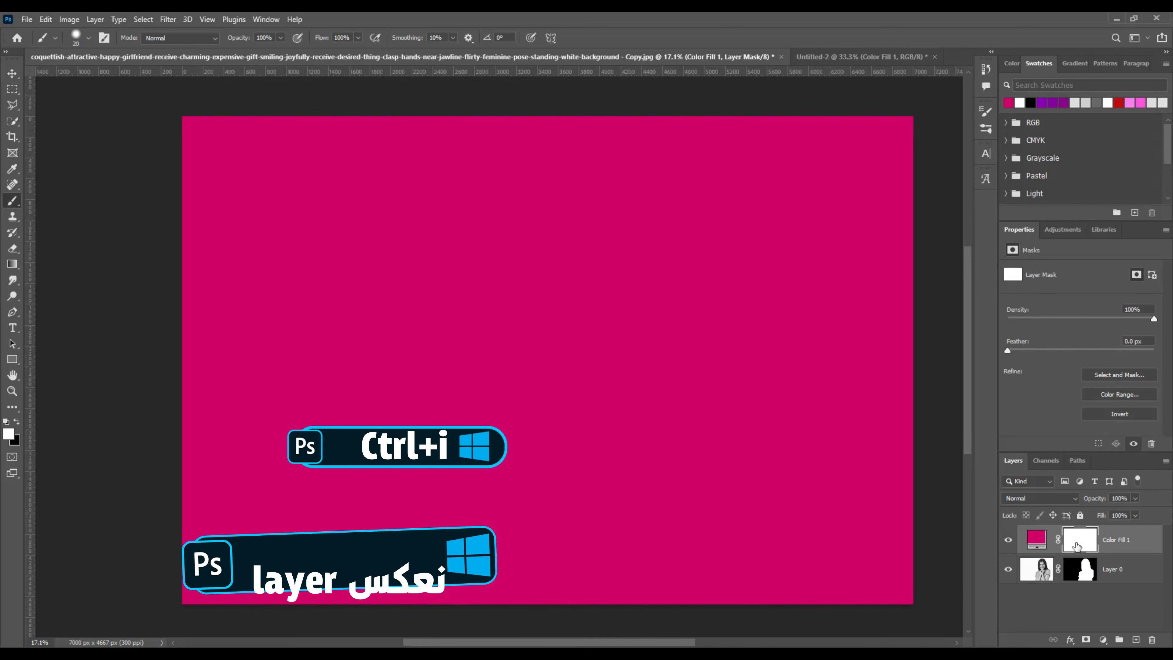
key(ctrl+i)
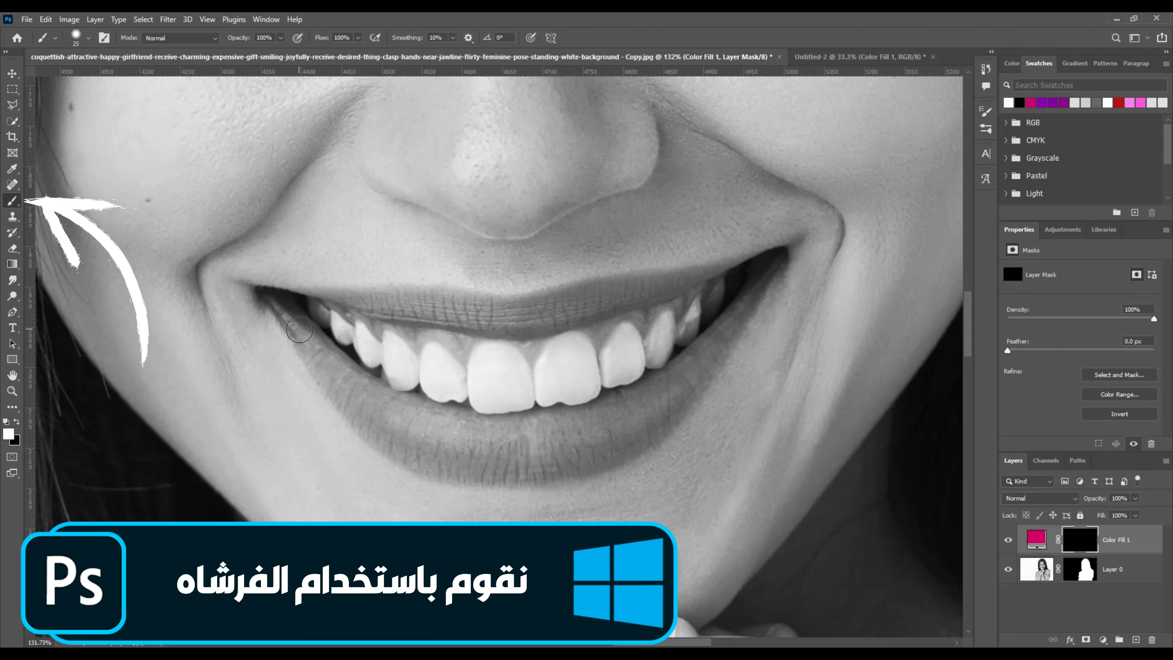
Step: Paint magenta onto the mask at the left mouth corner and along the lower lip
key(bracketleft)
key(bracketleft)
key(bracketleft)
drag(270, 302, 304, 343)
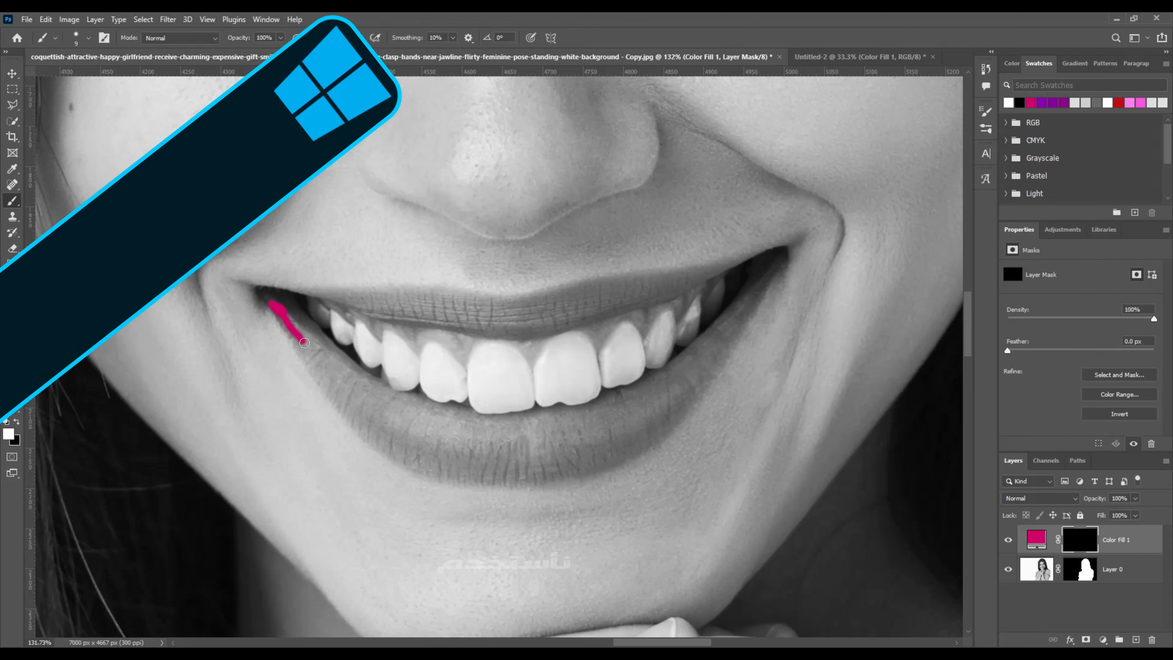
scroll(288, 326, up, 5)
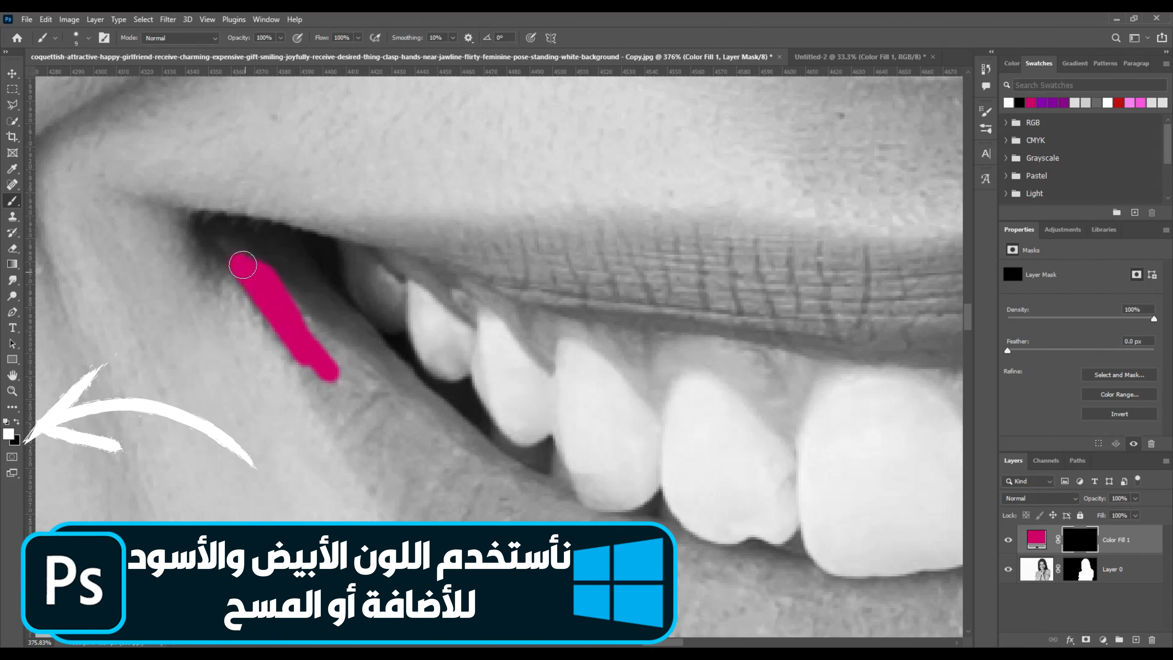
mouse_move(243, 265)
mouse_down()
mouse_move(326, 330)
mouse_move(314, 284)
mouse_move(253, 247)
mouse_move(348, 369)
mouse_move(312, 343)
mouse_move(369, 439)
mouse_move(316, 373)
mouse_move(398, 510)
mouse_move(370, 334)
mouse_move(429, 427)
mouse_move(335, 337)
mouse_move(366, 409)
mouse_move(426, 403)
mouse_move(457, 433)
mouse_move(404, 372)
mouse_move(443, 425)
mouse_up()
scroll(506, 494, down, 5)
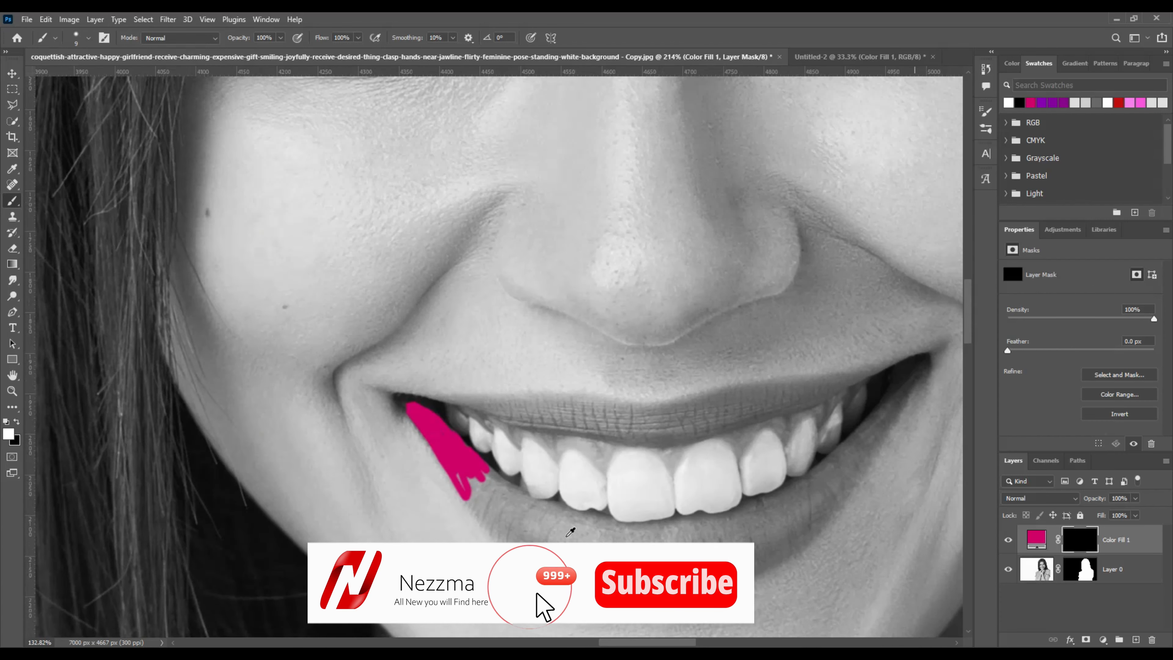
drag(468, 495, 533, 525)
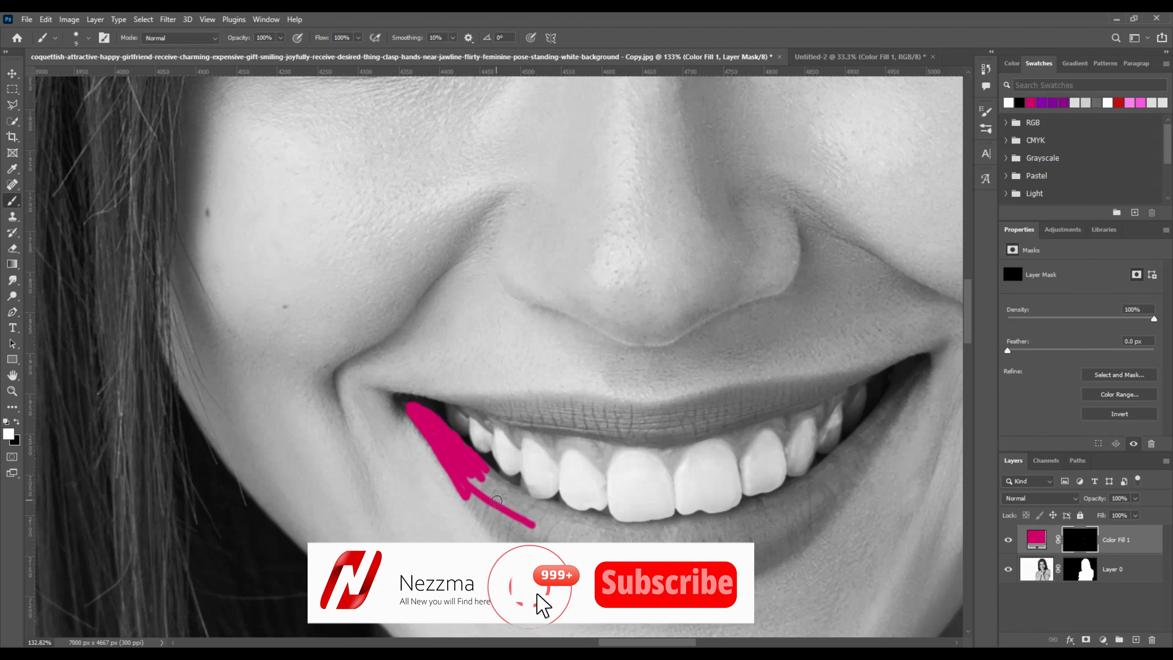
key(bracketright)
key(bracketright)
key(bracketright)
key(bracketright)
key(bracketright)
mouse_move(474, 486)
mouse_down()
mouse_move(510, 511)
mouse_move(576, 536)
mouse_move(653, 538)
mouse_up()
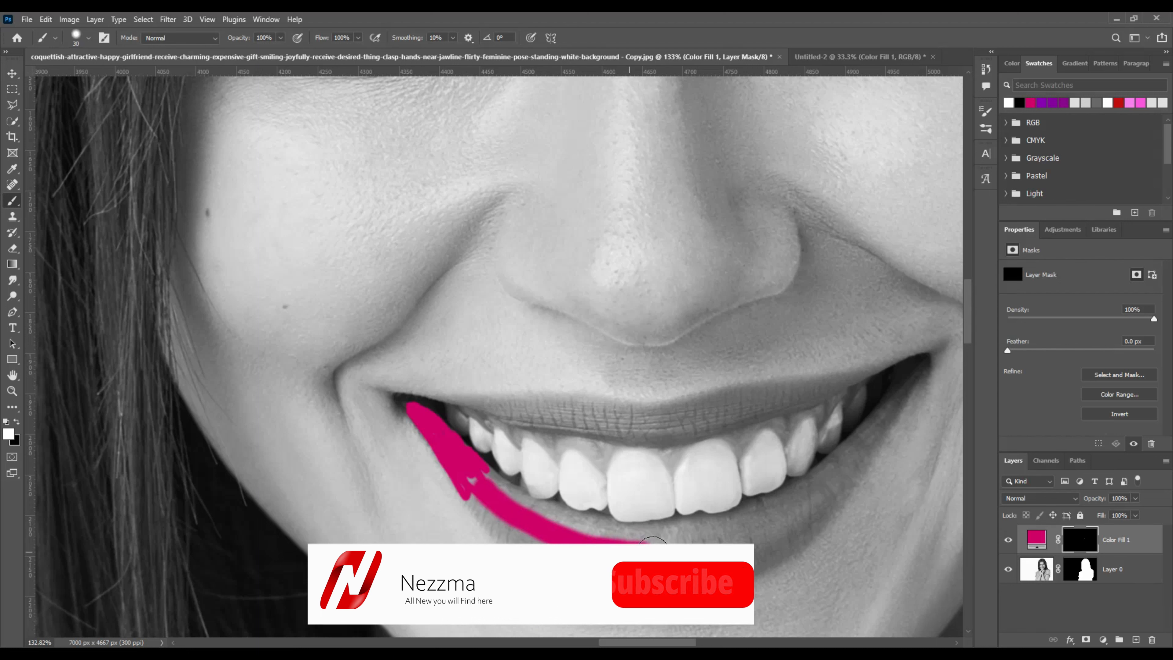
Step: Undo the thick stroke, then fill the whole lower lip and the upper lip with magenta
key(ctrl+z)
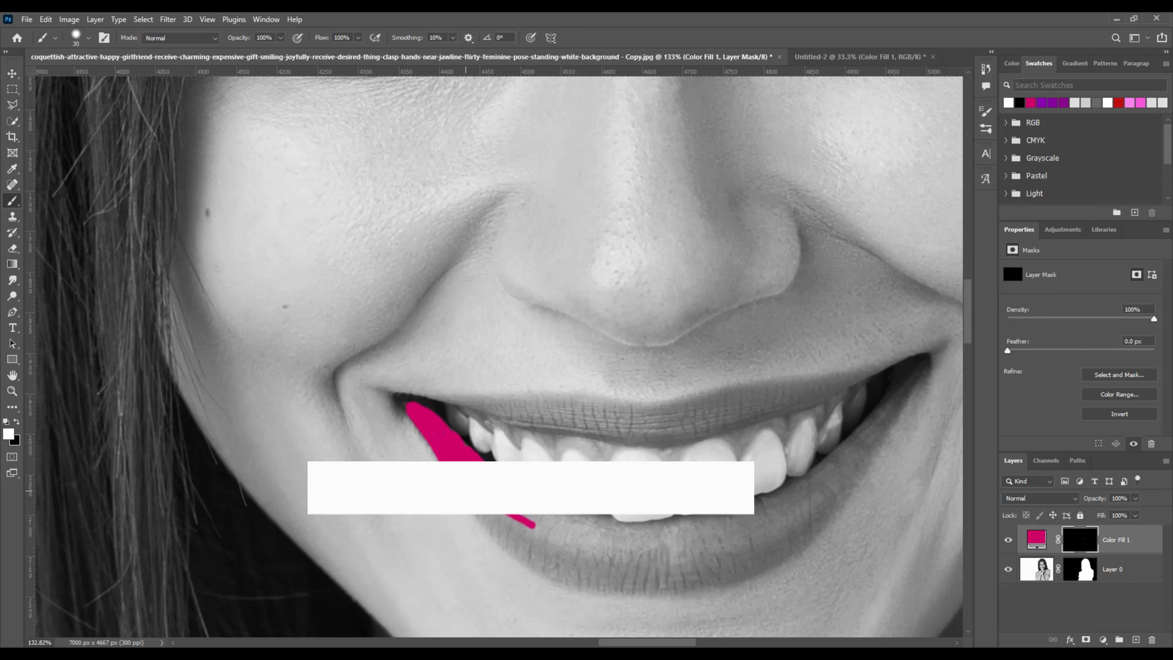
mouse_move(484, 500)
mouse_down()
mouse_move(525, 521)
mouse_move(478, 497)
mouse_move(532, 545)
mouse_move(563, 549)
mouse_move(491, 523)
mouse_move(564, 558)
mouse_move(644, 567)
mouse_move(792, 524)
mouse_move(844, 469)
mouse_up()
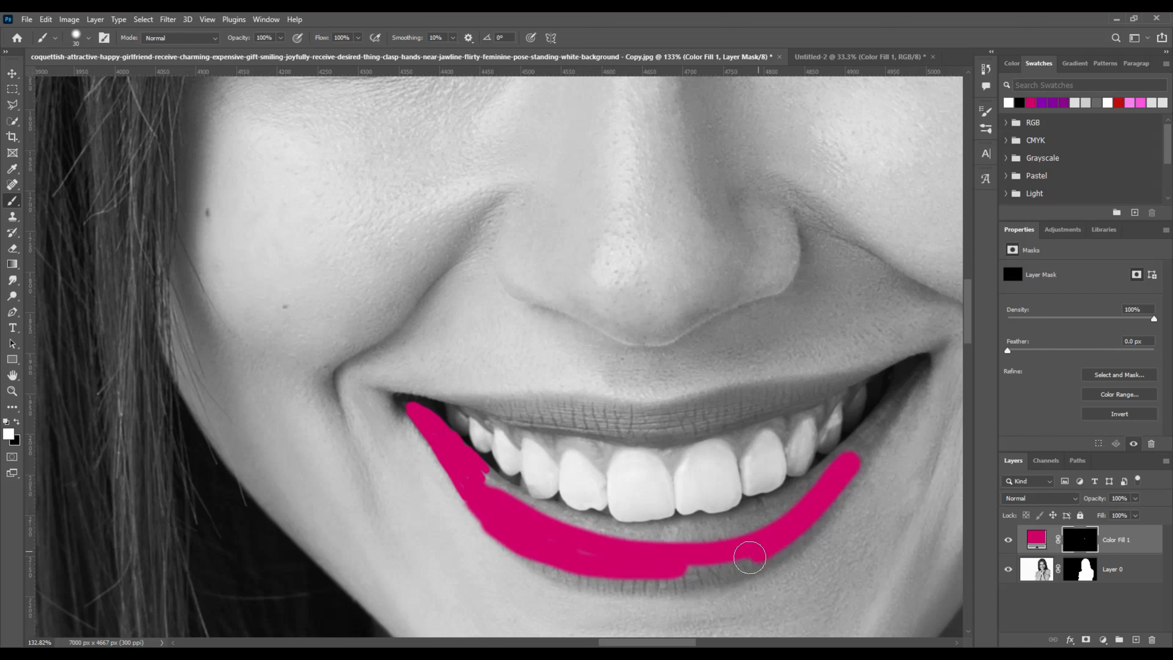
mouse_move(750, 558)
mouse_down()
mouse_move(671, 580)
mouse_move(608, 574)
mouse_up()
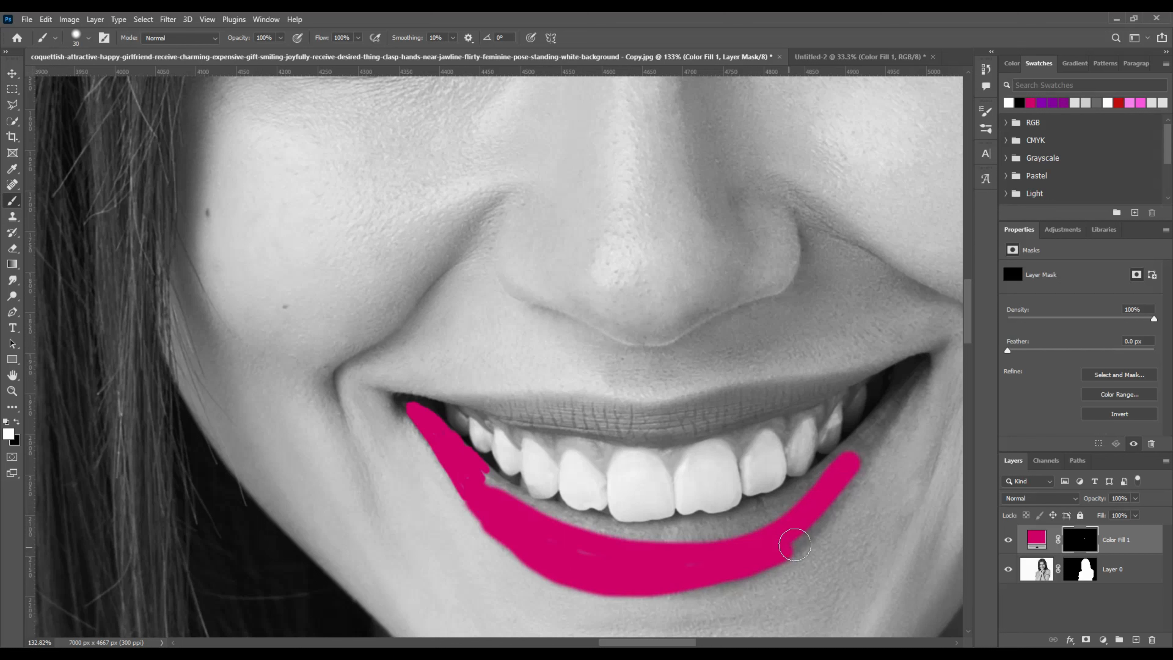
drag(794, 546, 911, 382)
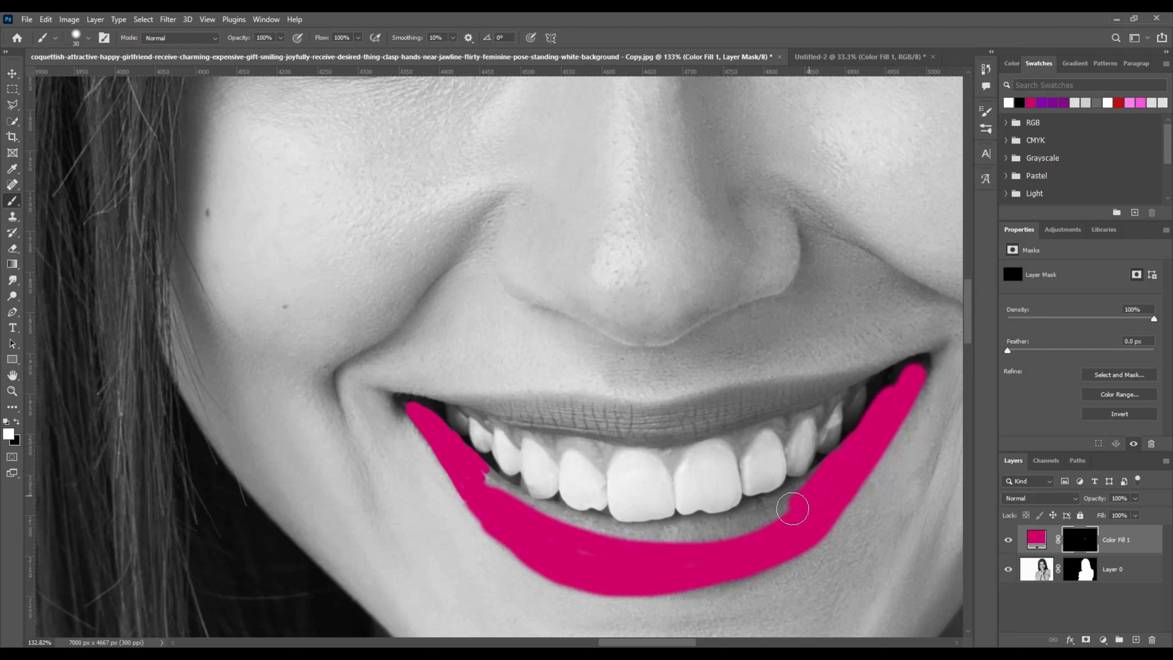
mouse_move(793, 508)
mouse_down()
mouse_move(731, 539)
mouse_move(638, 555)
mouse_up()
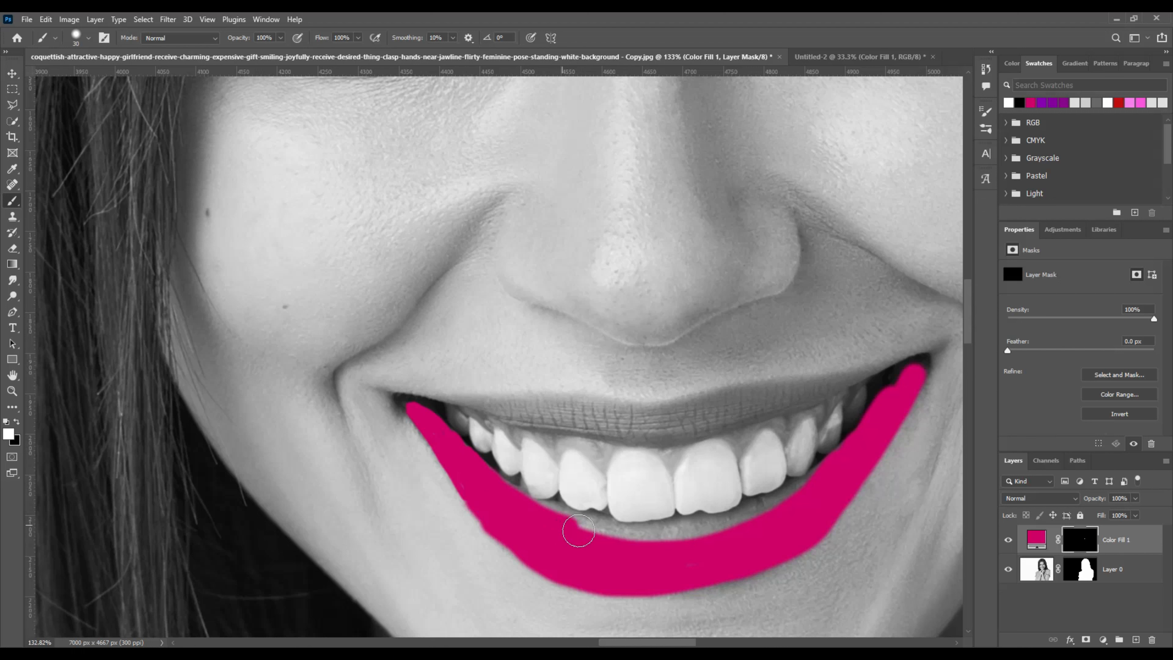
drag(578, 530, 722, 533)
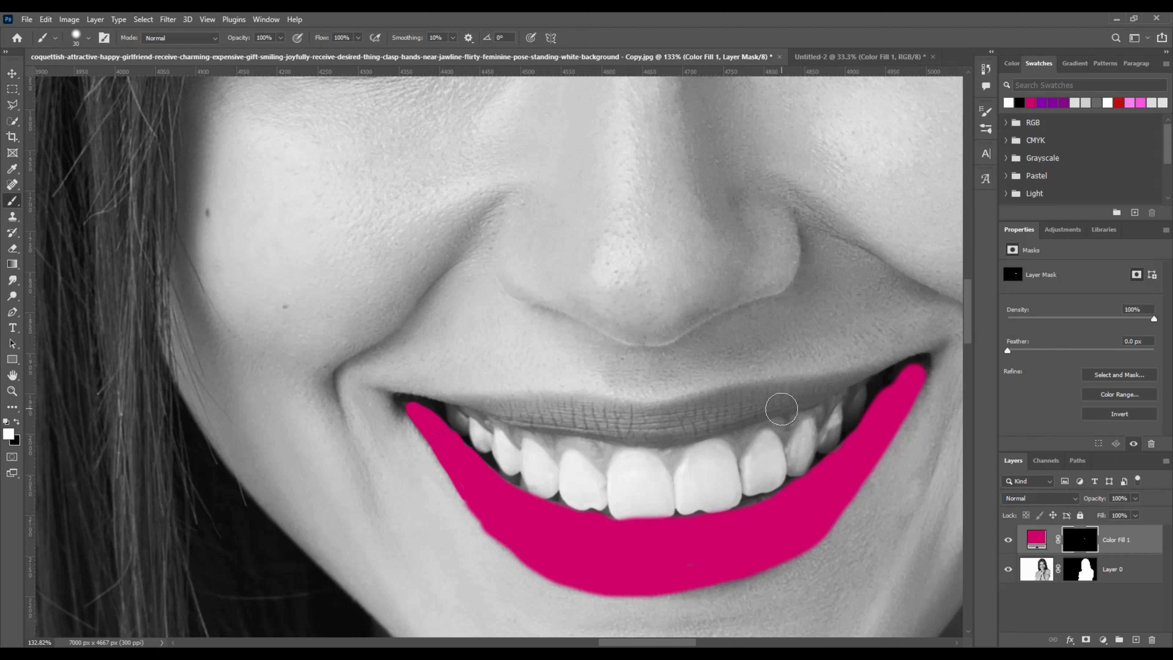
mouse_move(782, 409)
mouse_down()
mouse_move(649, 425)
mouse_move(486, 409)
mouse_move(618, 412)
mouse_up()
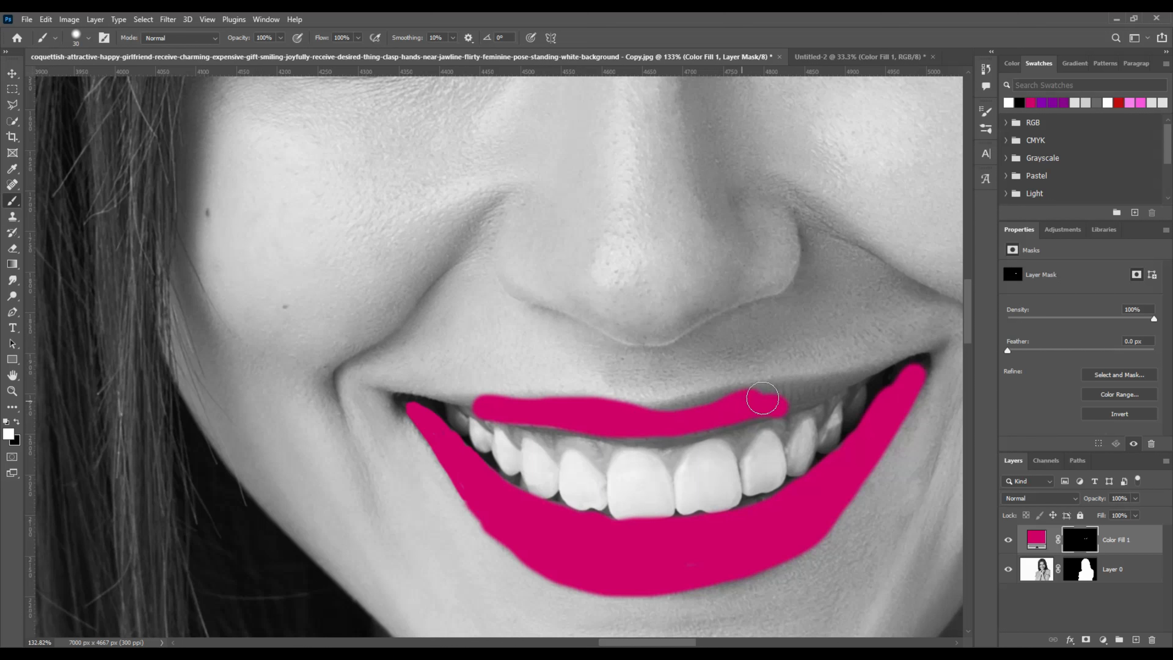
mouse_move(762, 398)
mouse_down()
mouse_move(840, 382)
mouse_move(721, 426)
mouse_up()
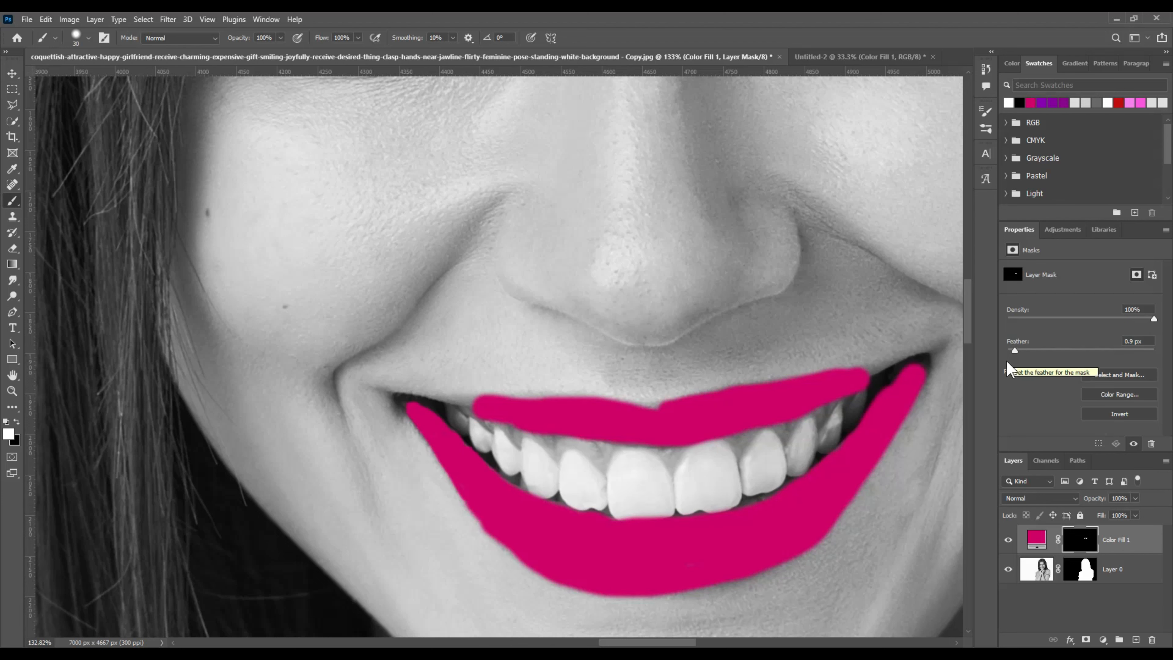
Step: Feather the lip-colour mask to 4.4 px and bring up the layer's blend mode list
scroll(484, 406, up, 3)
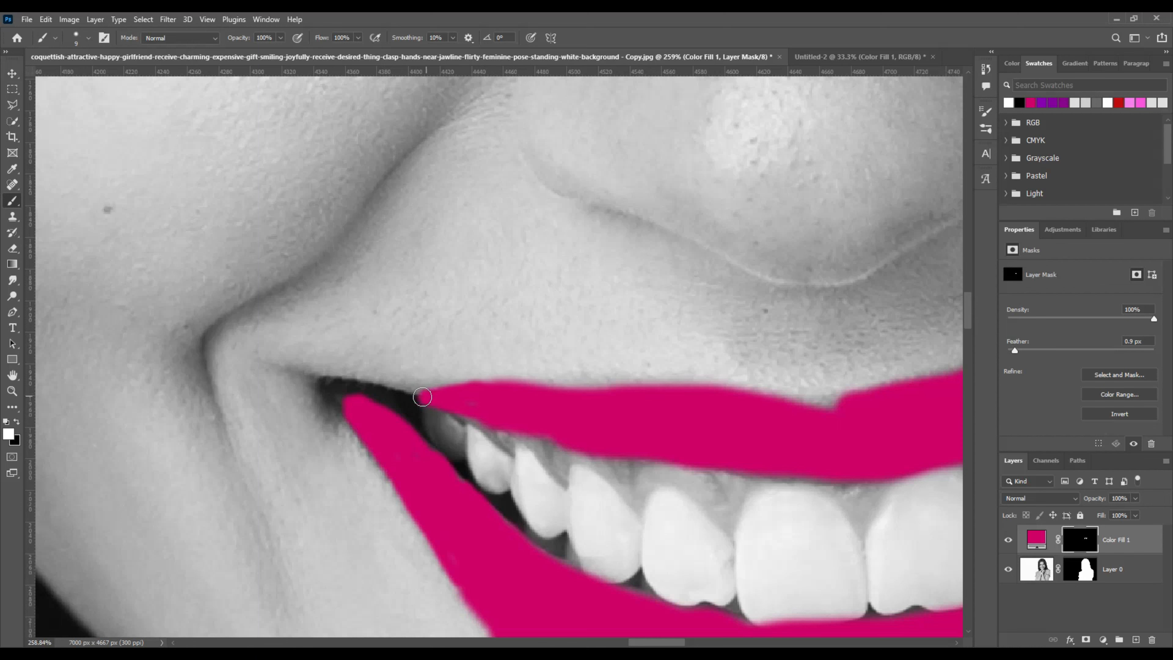
scroll(785, 369, down, 5)
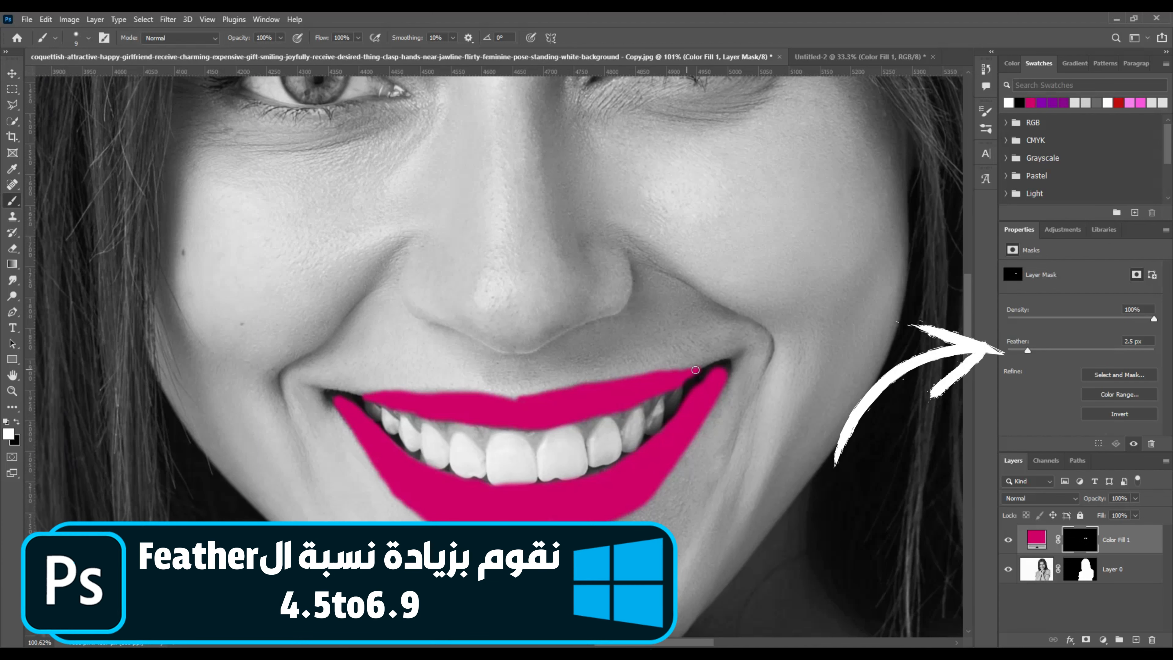
drag(1029, 351, 1042, 351)
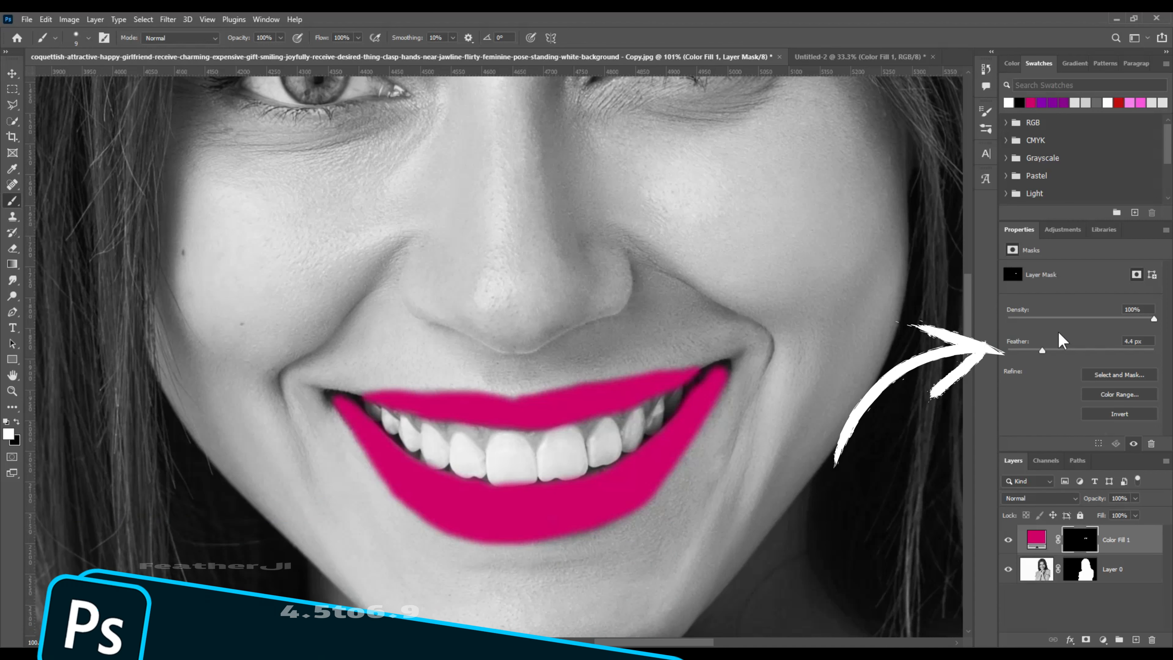
click(1037, 498)
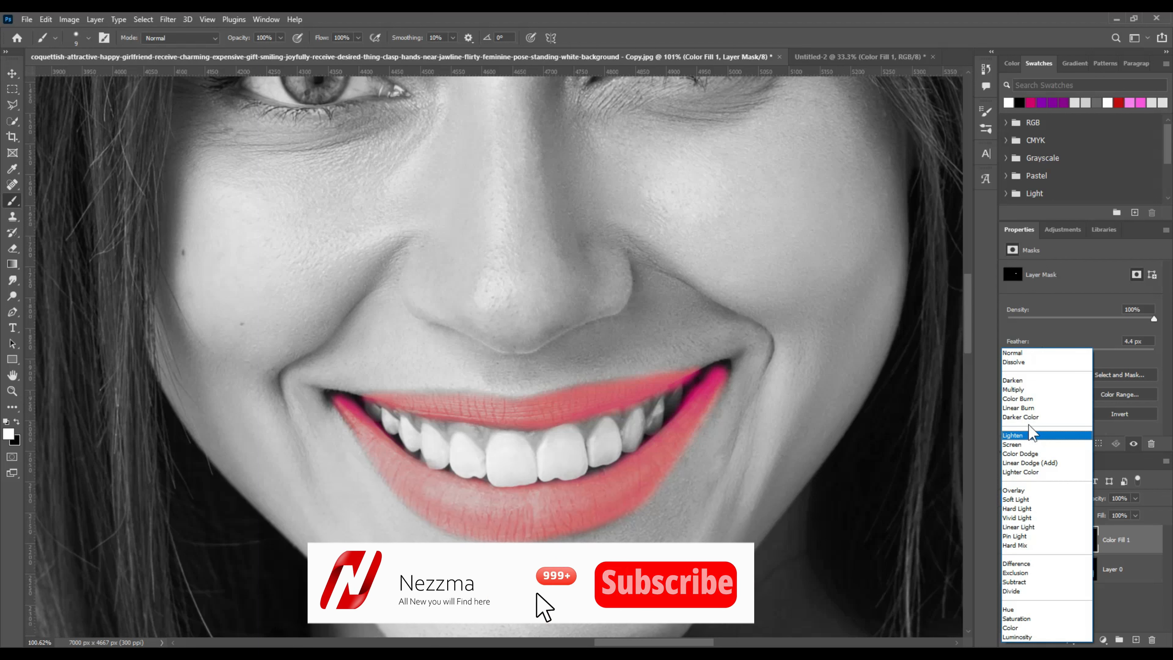
Step: Set the magenta lip layer's blend mode to Multiply
click(1029, 391)
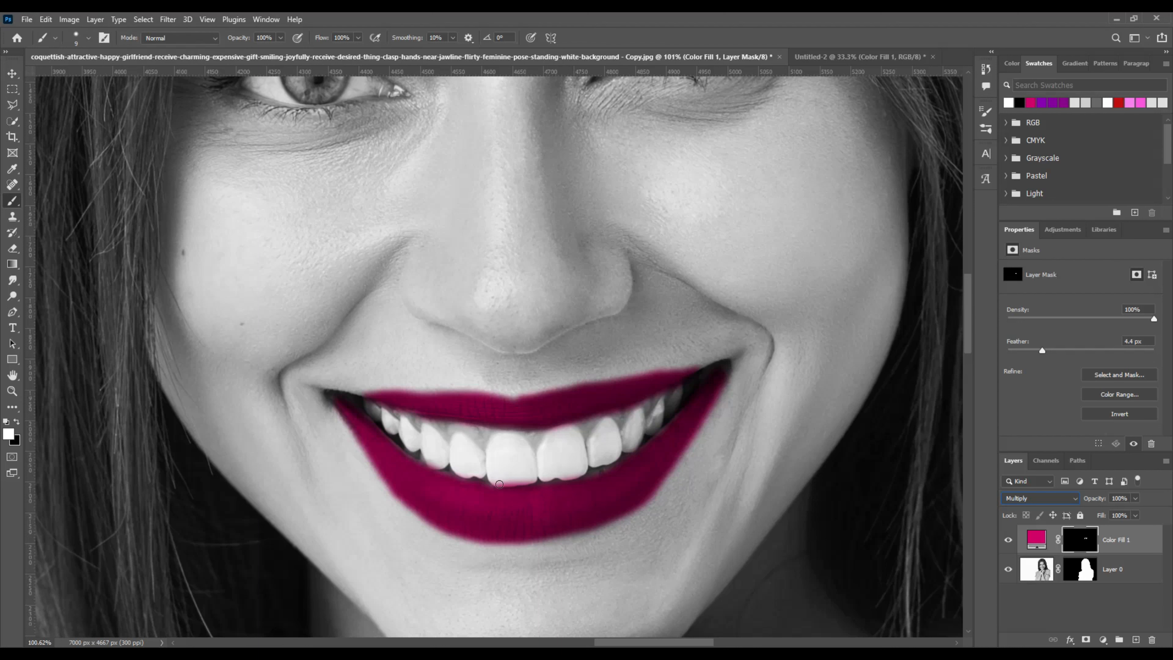
click(14, 78)
scroll(531, 490, up, 5)
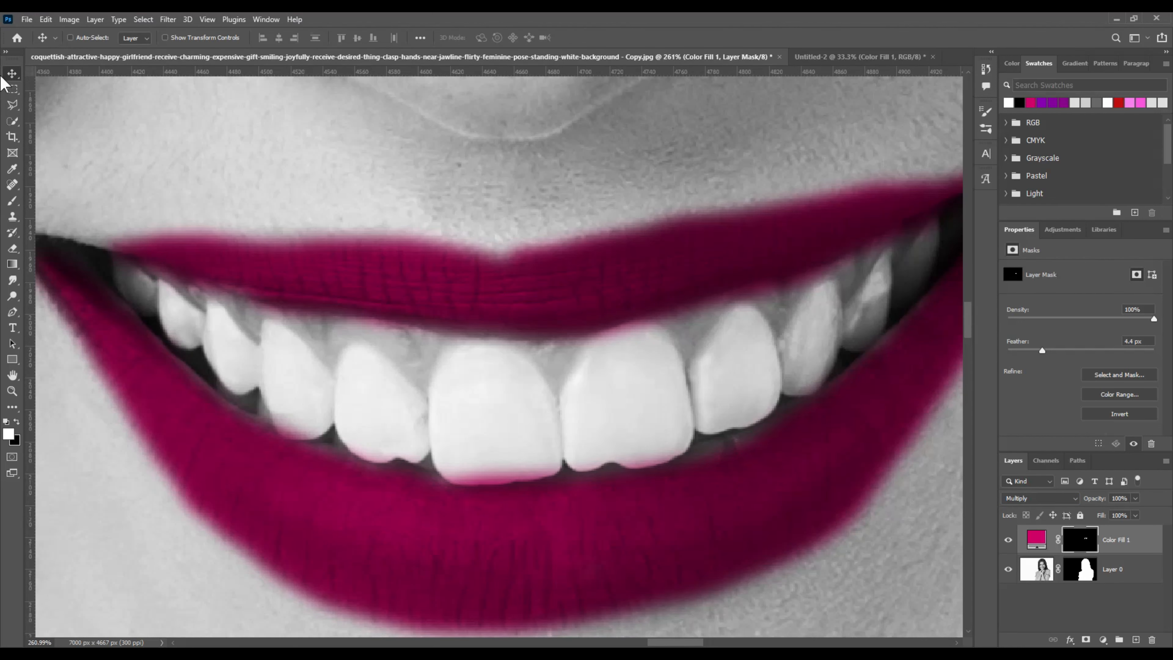
Step: Paint black on the mask to remove stray magenta along the lip edge near the teeth
click(13, 203)
key(x)
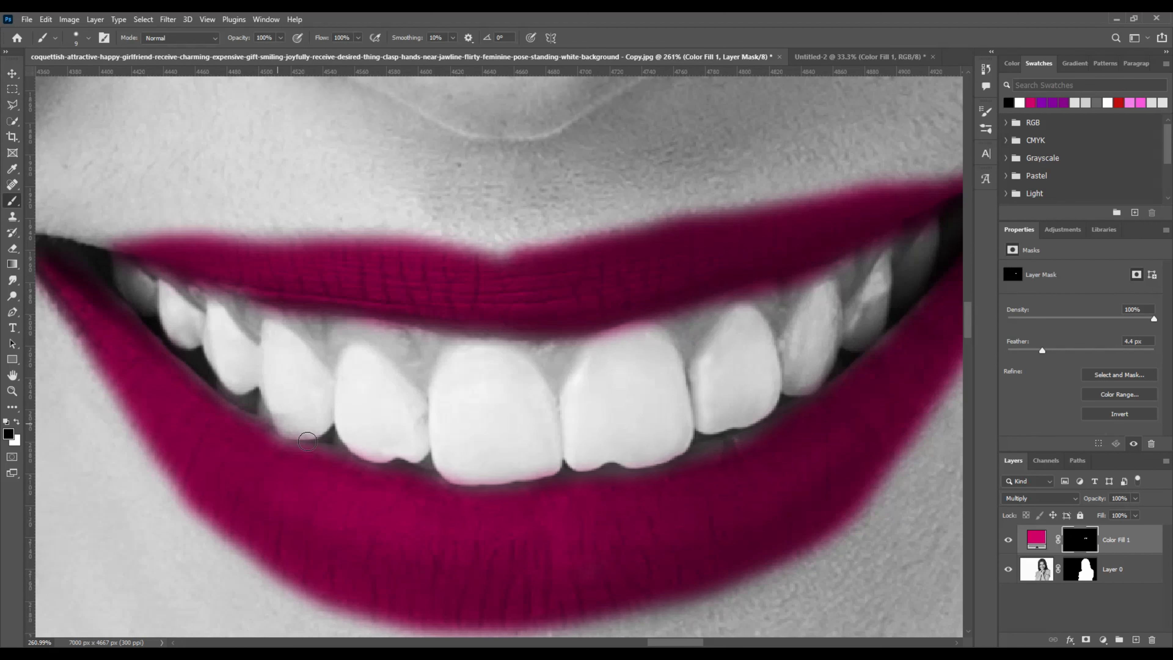
scroll(497, 444, down, 5)
scroll(675, 440, up, 5)
scroll(611, 440, down, 5)
scroll(611, 440, up, 8)
drag(598, 416, 669, 309)
key(x)
scroll(500, 376, down, 15)
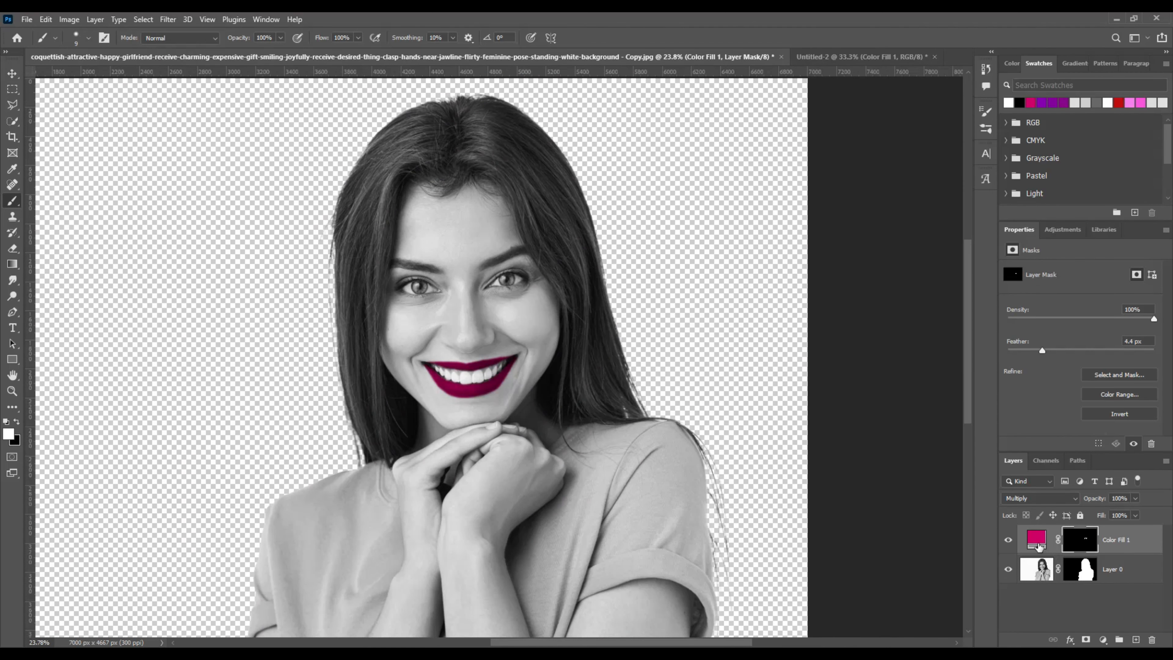
click(1140, 543)
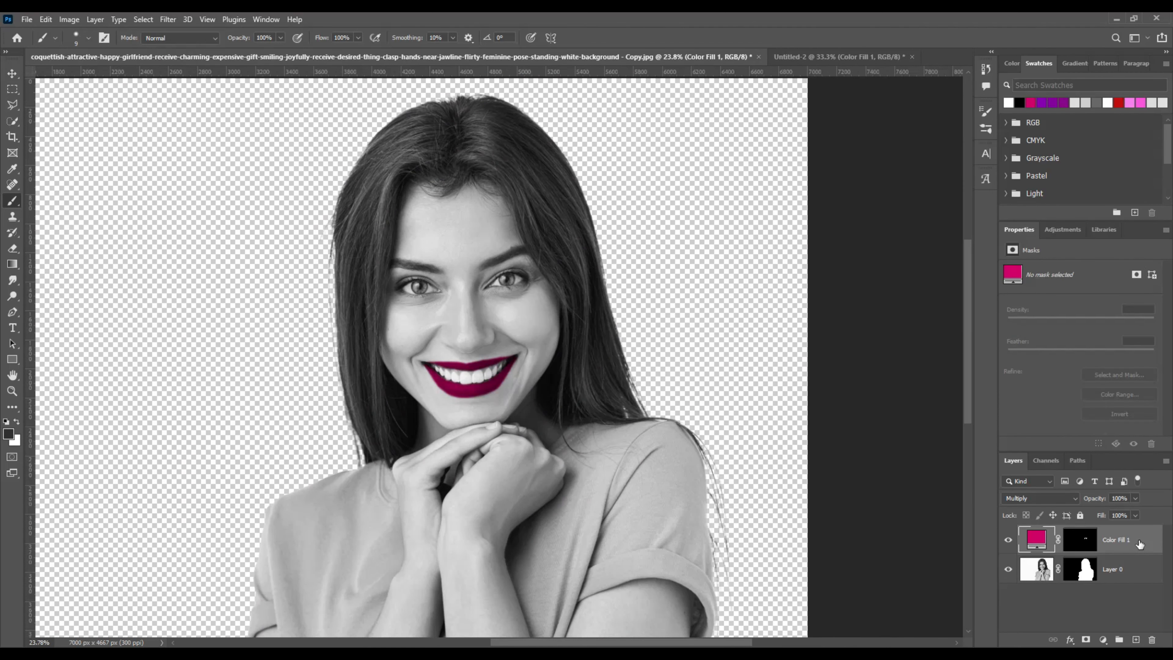
Step: In Blending Options, split the Underlying Layer Blend If sliders to 0/38 and 86/188
right_click(1140, 543)
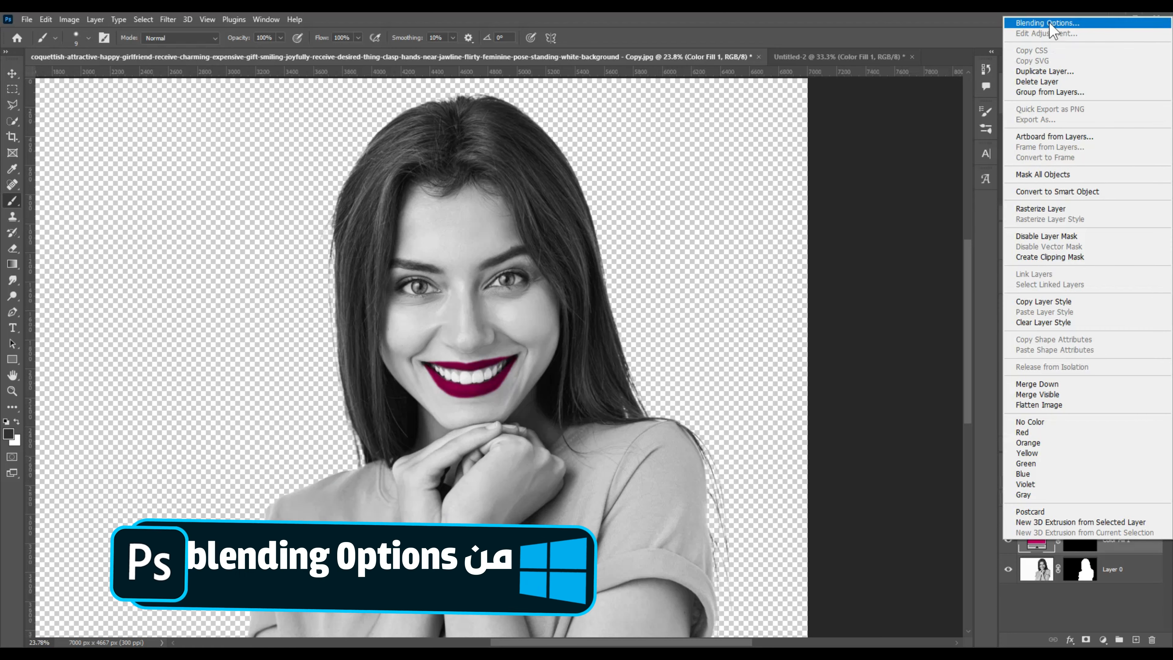
click(1049, 24)
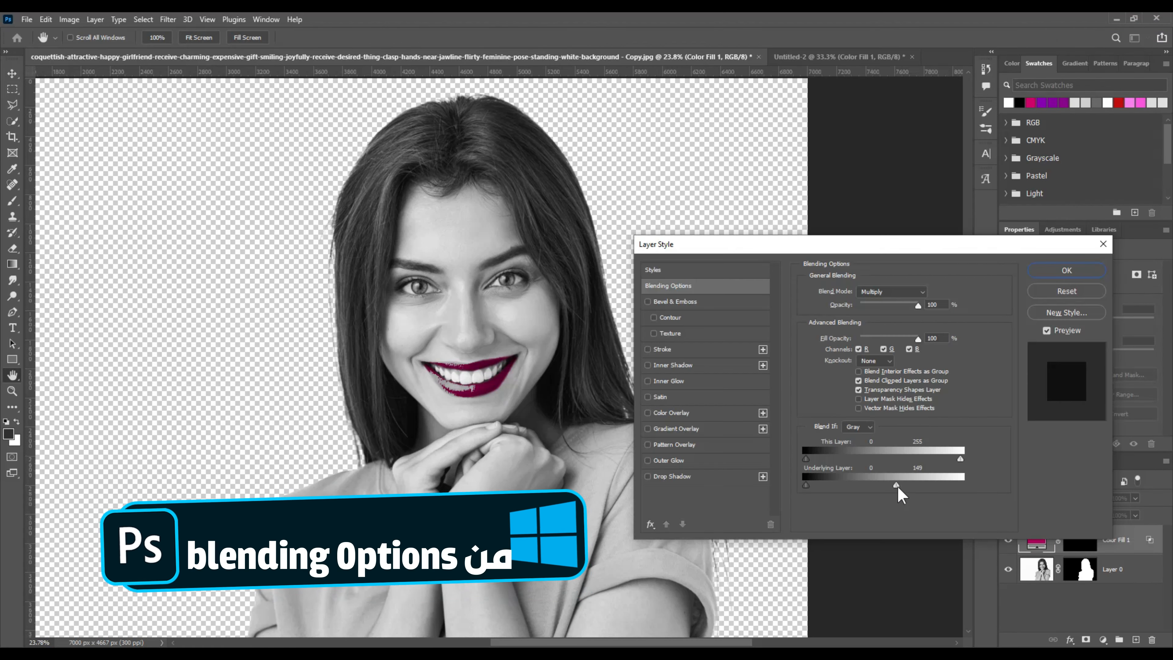
drag(898, 485, 919, 485)
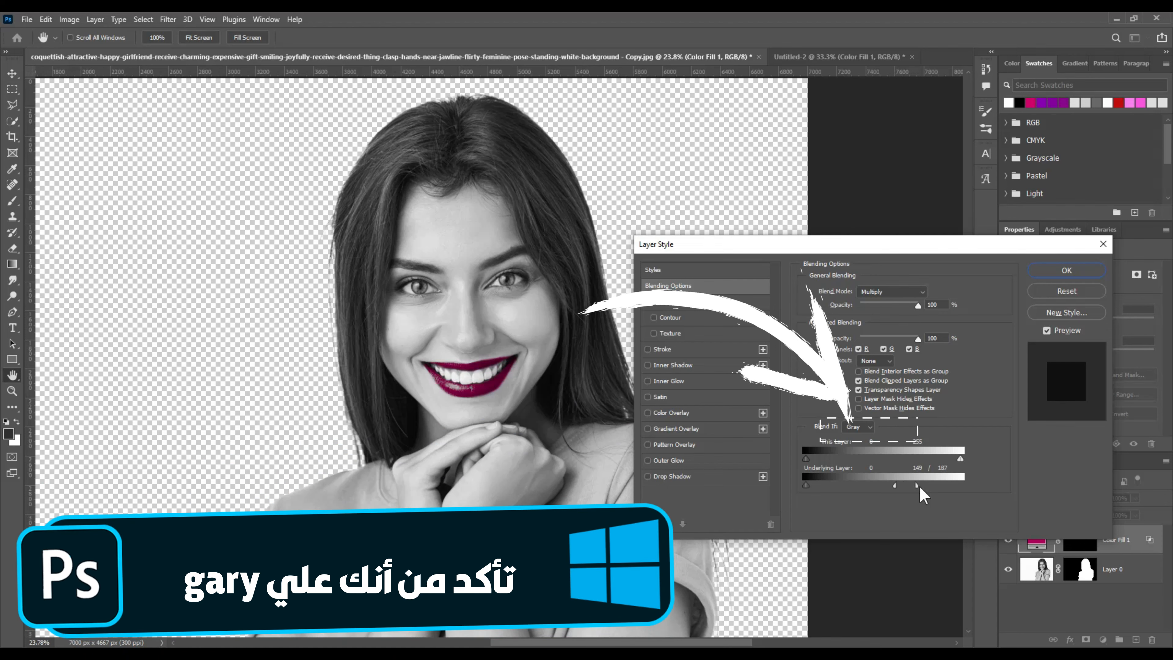
drag(919, 487, 892, 485)
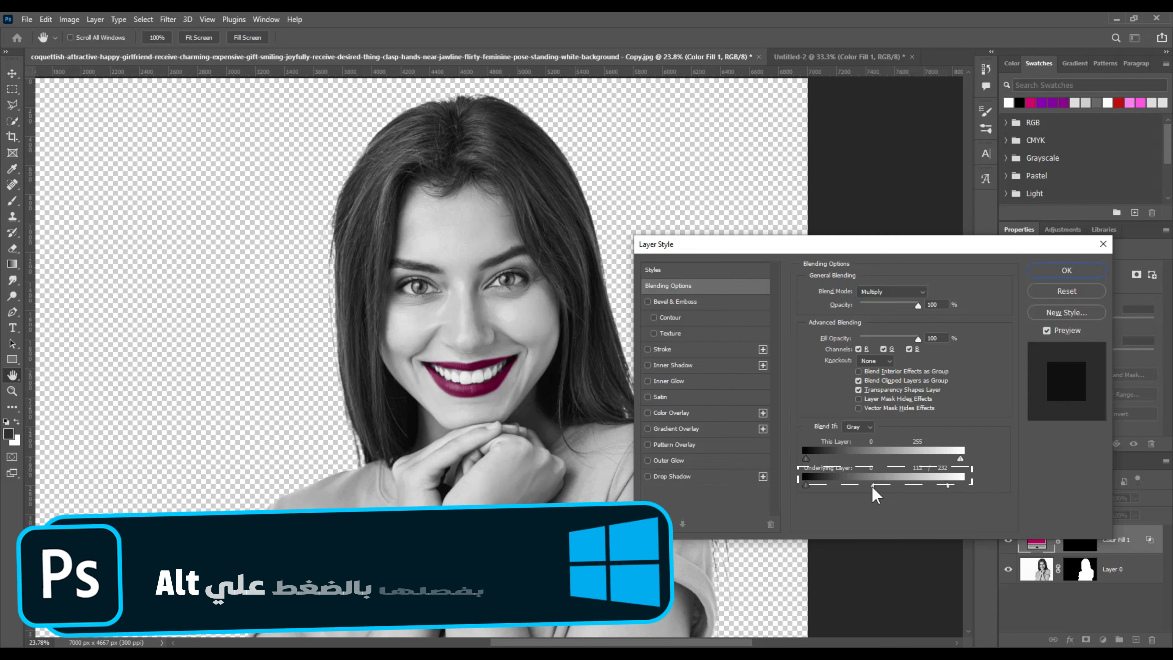
drag(884, 485, 866, 487)
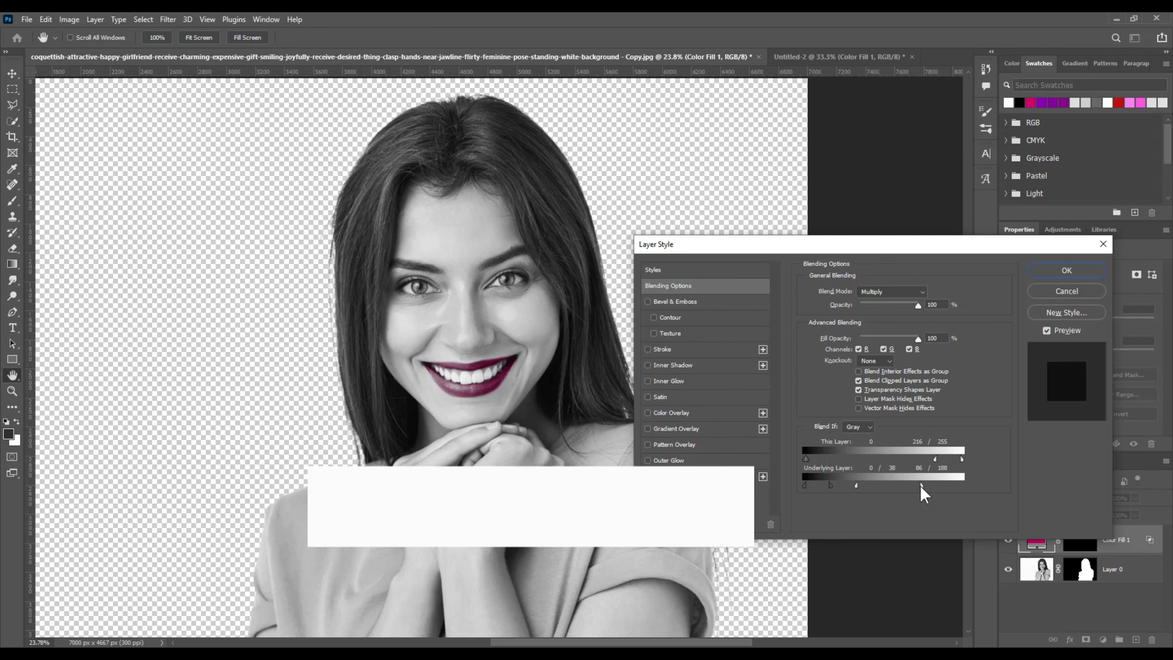
Step: Apply the new blending settings and scroll the Layers panel to find the portrait layer
click(1066, 270)
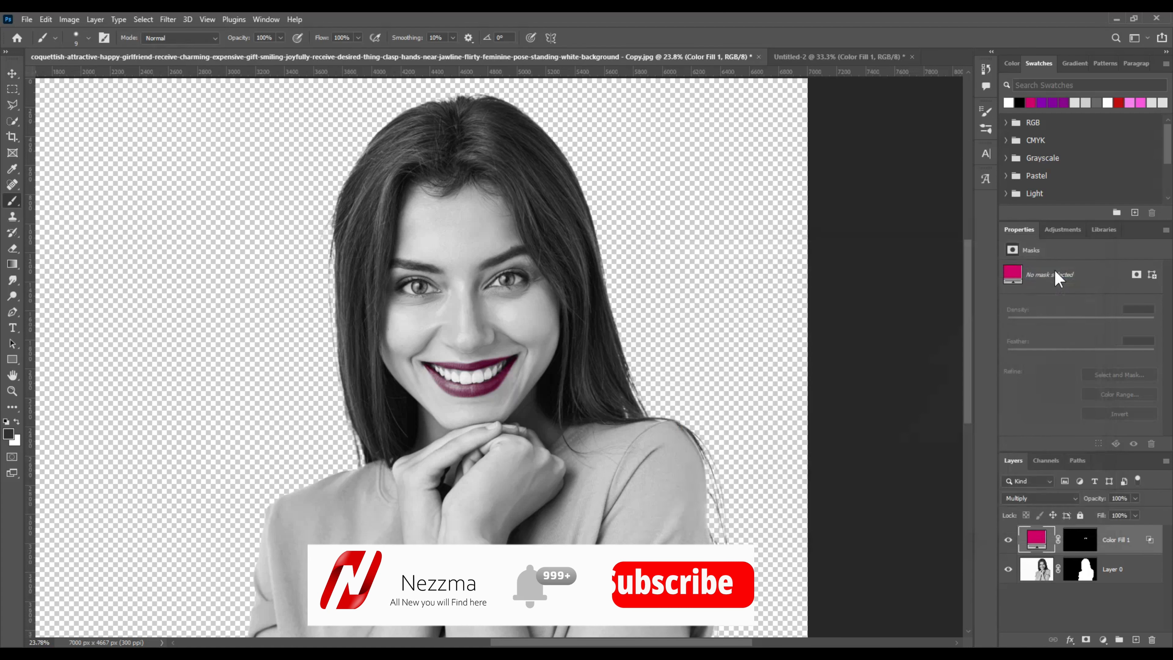
key(b)
scroll(678, 434, down, 2)
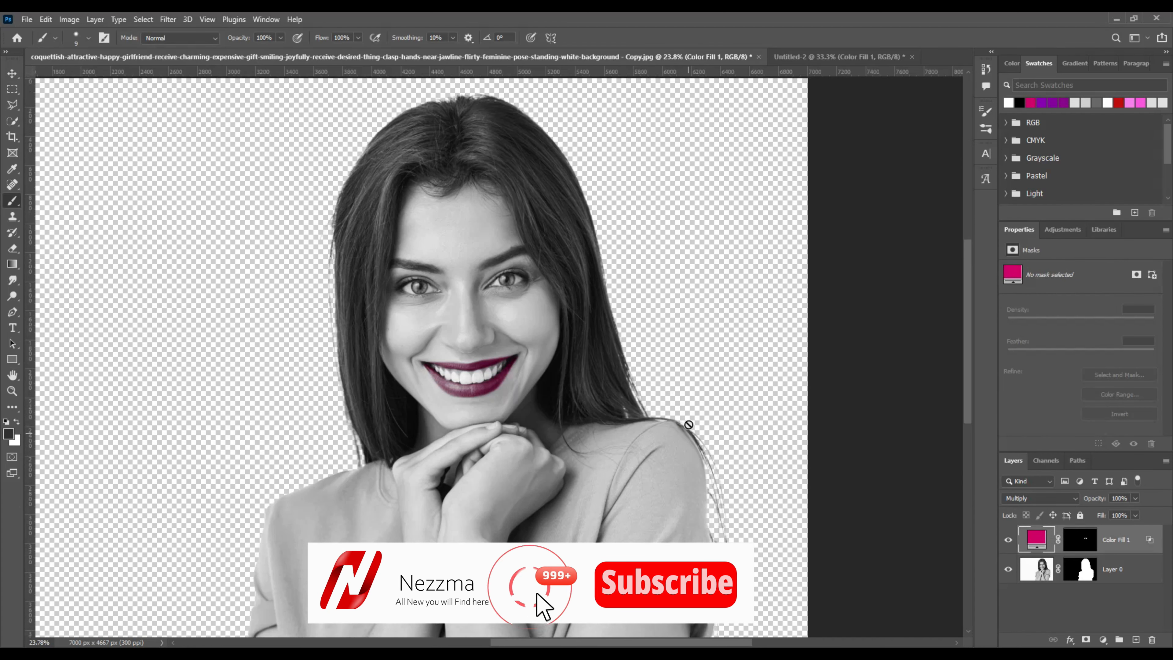
scroll(434, 357, up, 1)
scroll(434, 357, up, 2)
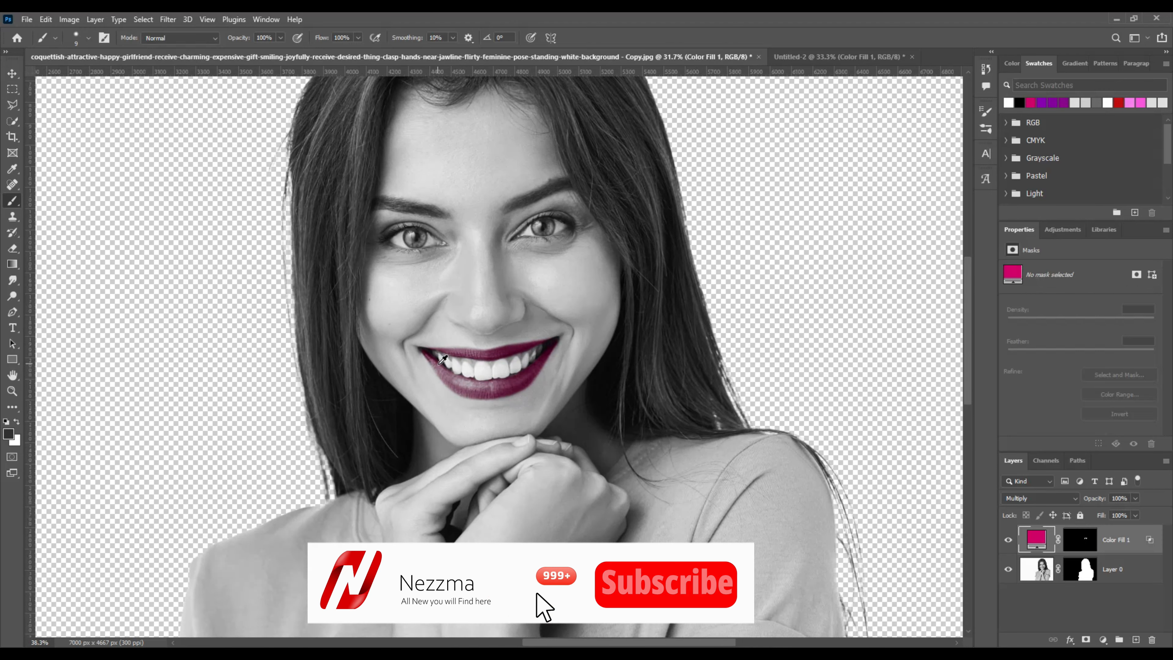
scroll(441, 359, up, 1)
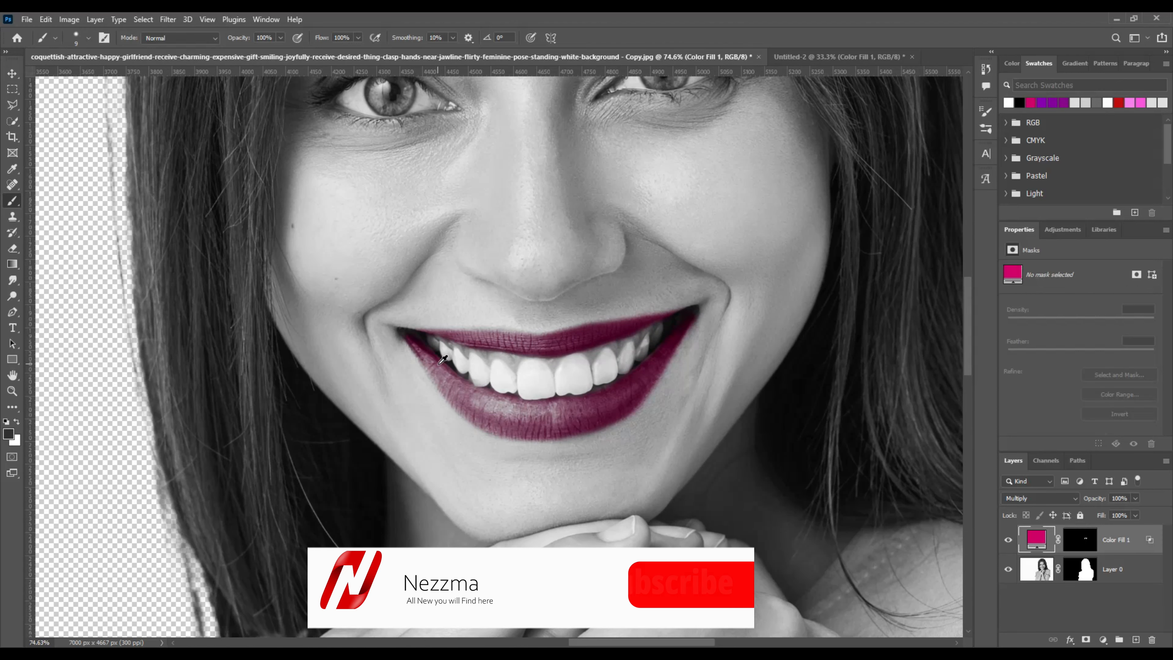
scroll(442, 360, down, 2)
scroll(442, 358, down, 2)
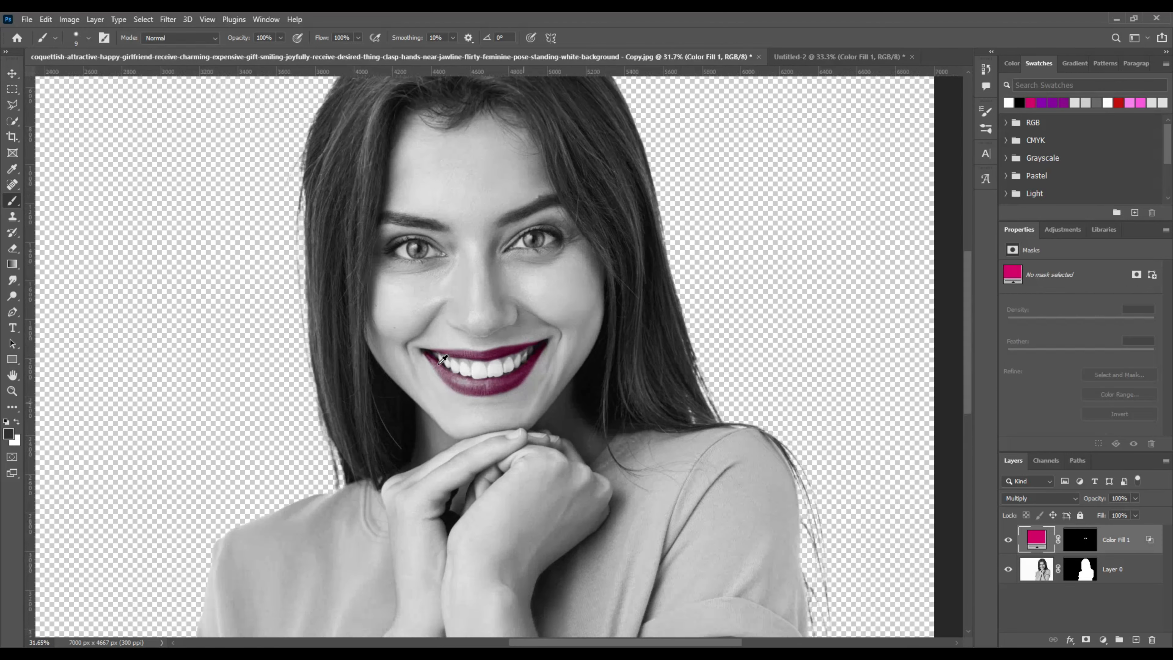
scroll(525, 378, up, 1)
scroll(525, 378, down, 3)
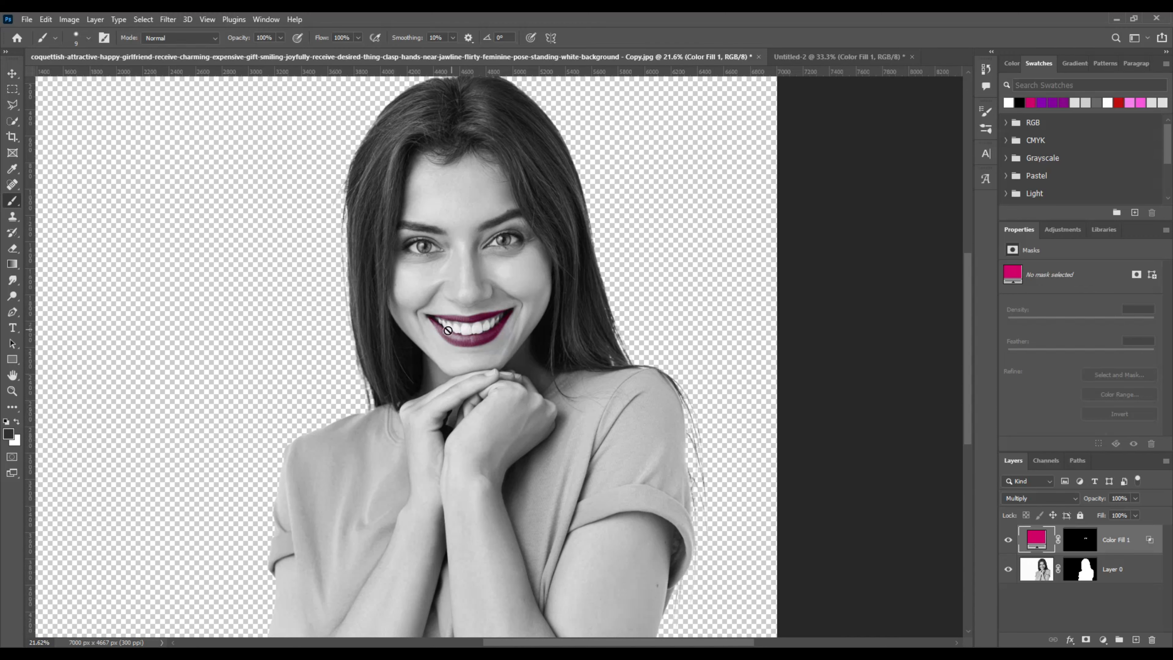
Step: Select Layer 0 with Color Fill 1 and convert them into one smart object
shift+click(1127, 571)
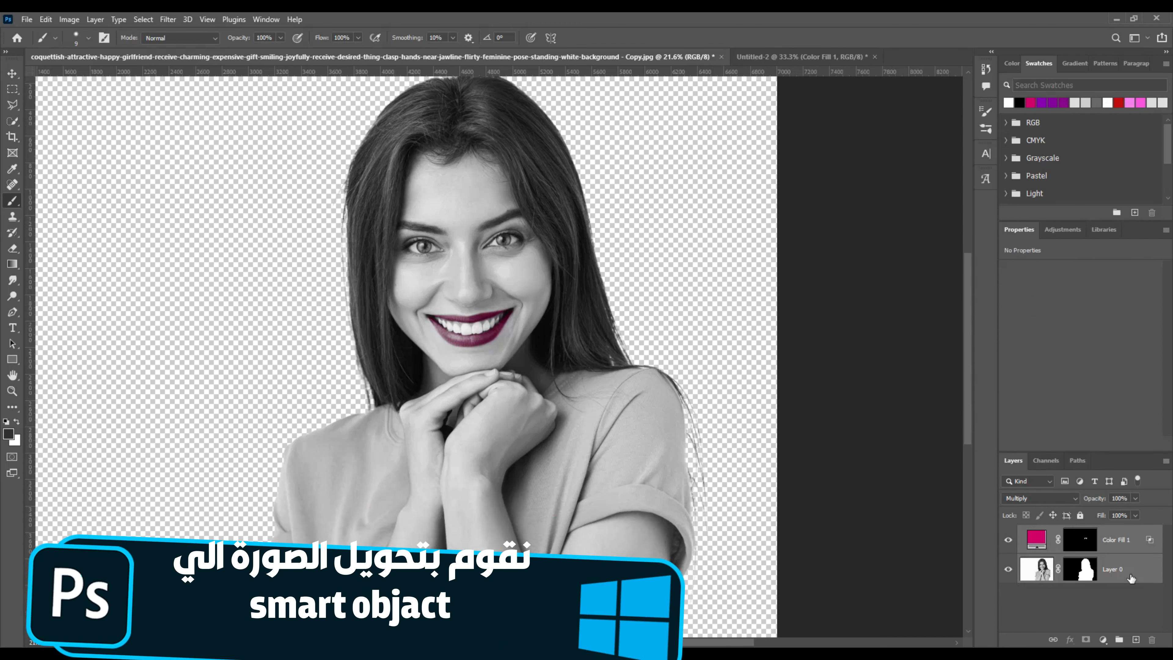
right_click(1131, 576)
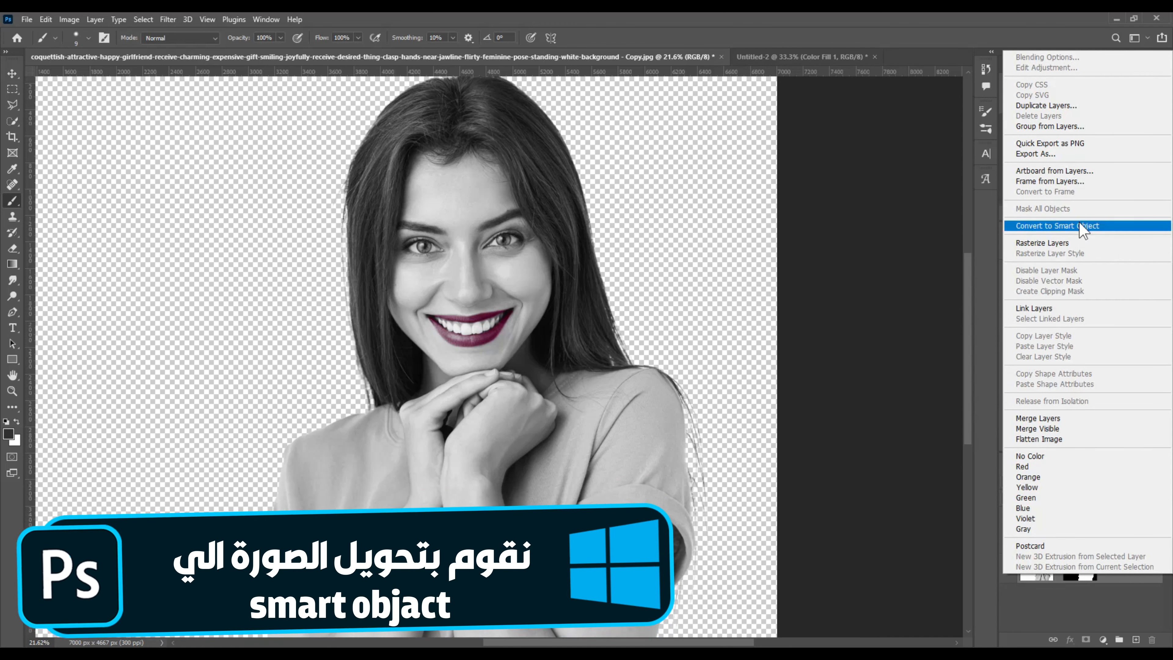
click(1079, 226)
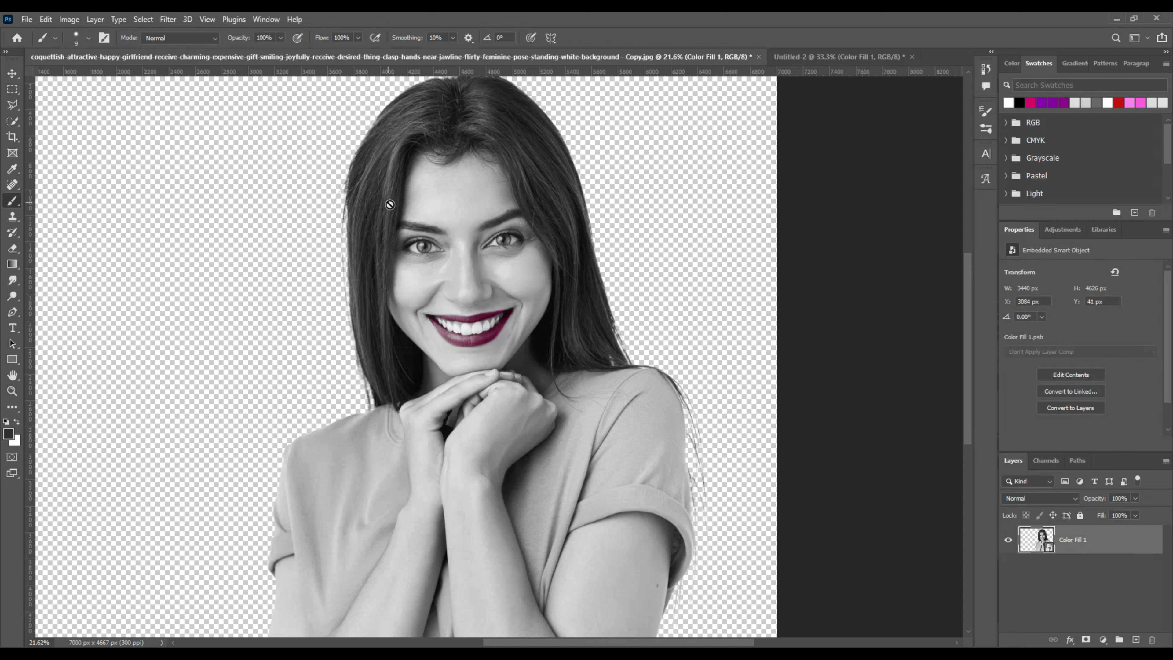
click(12, 73)
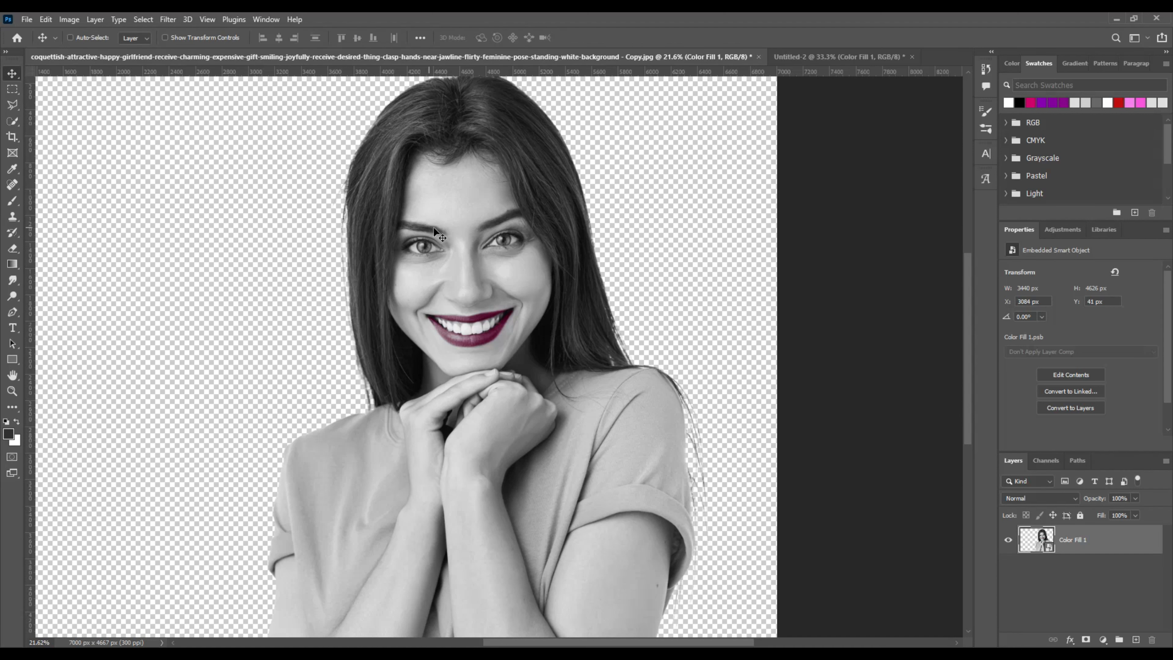
Step: Drag the portrait into Untitled-2, scale it to 39.69% and move it lower
drag(438, 235, 502, 353)
scroll(508, 350, down, 2)
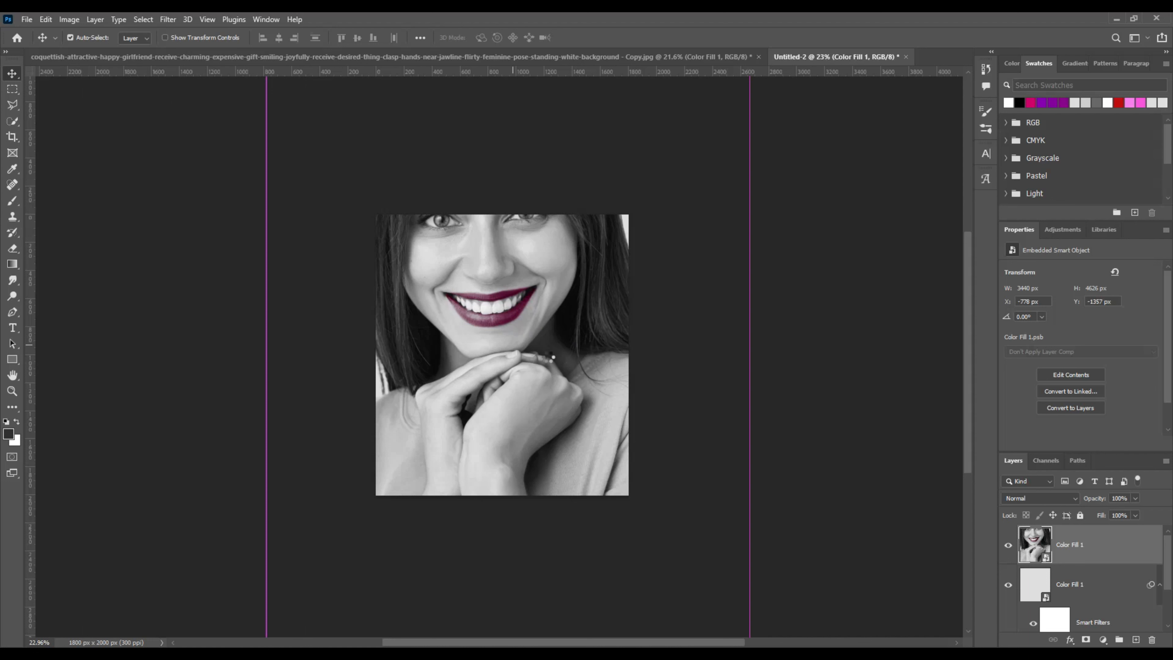
key(ctrl+t)
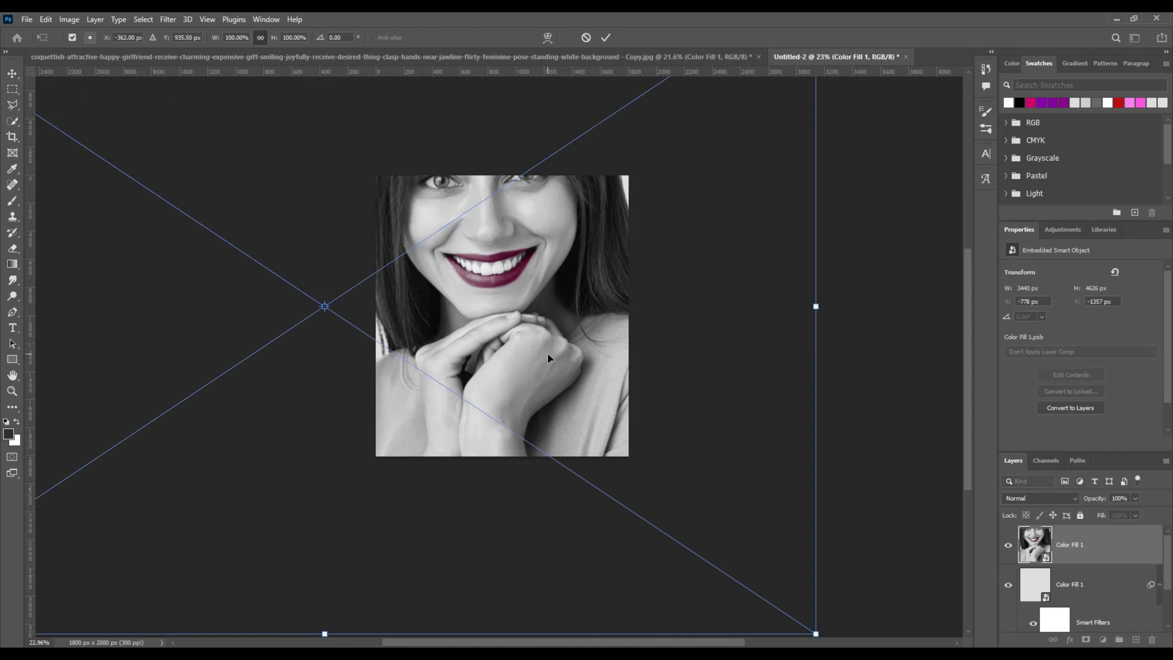
drag(816, 632, 642, 404)
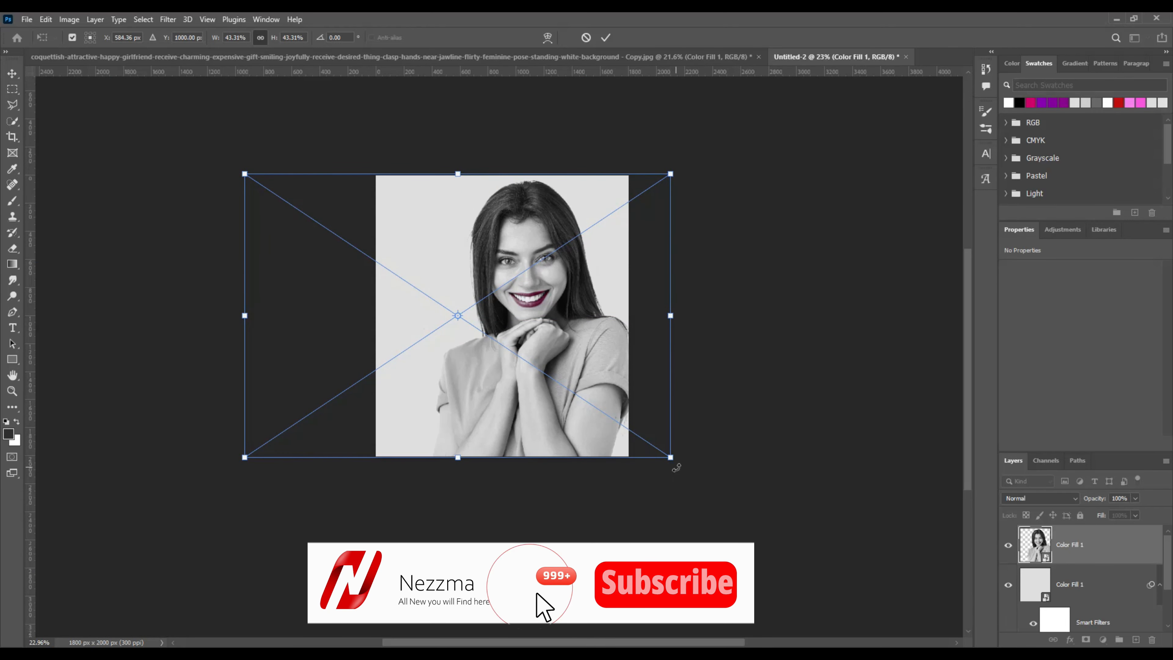
drag(670, 458, 626, 444)
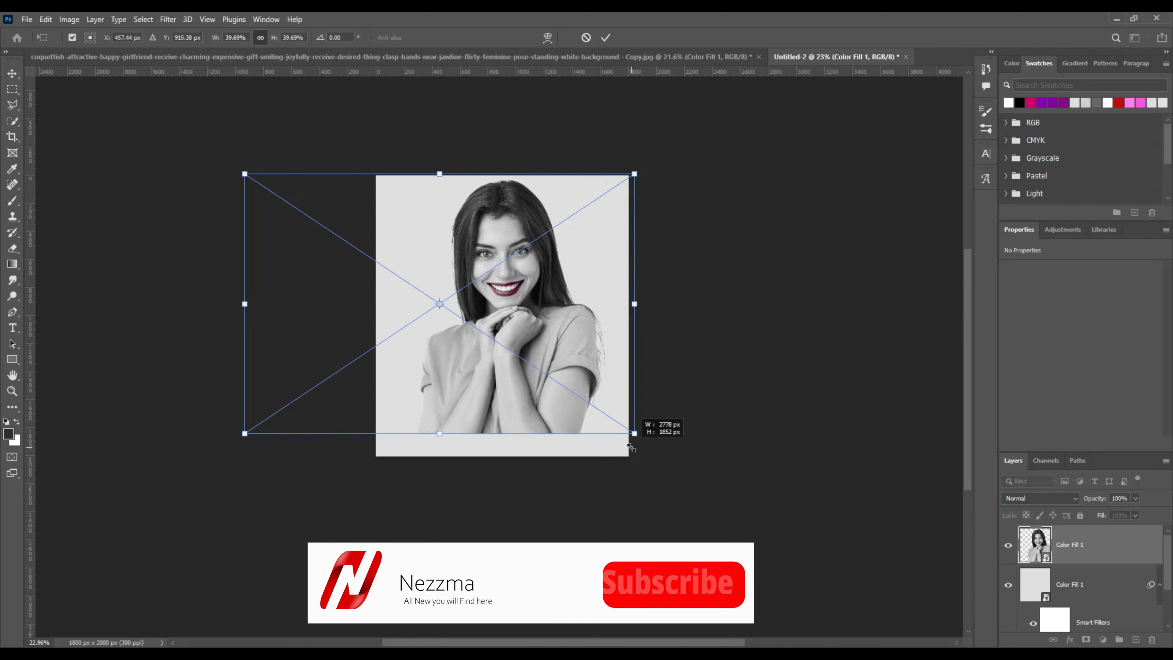
mouse_move(562, 383)
mouse_down()
mouse_move(568, 404)
mouse_move(566, 388)
mouse_up()
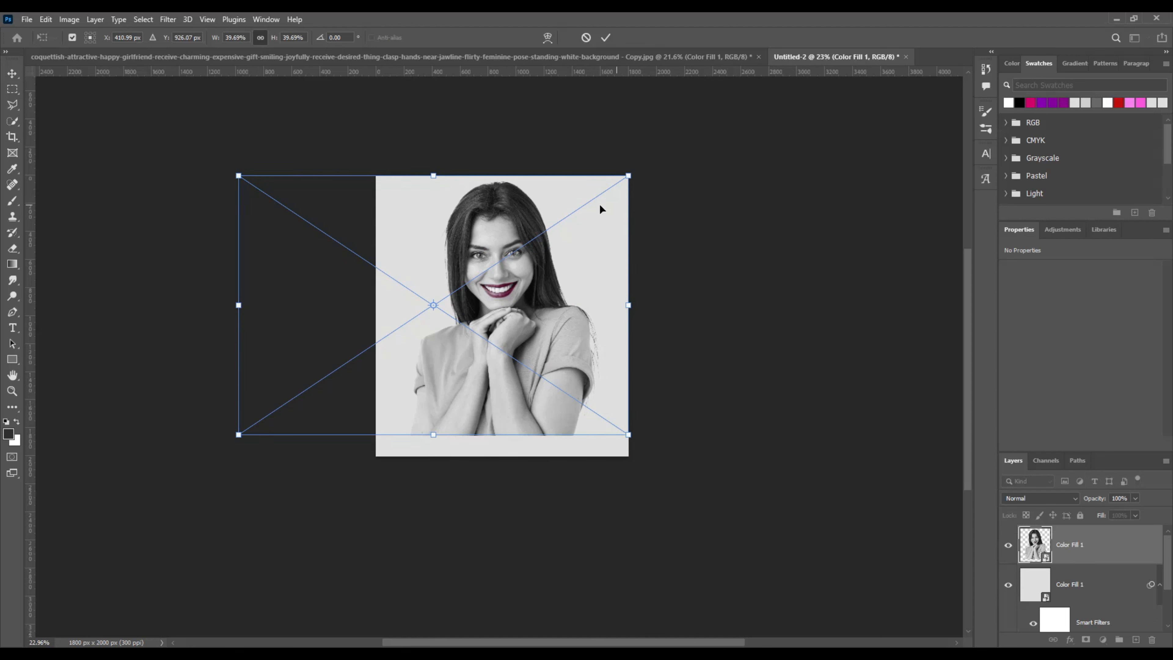
click(606, 37)
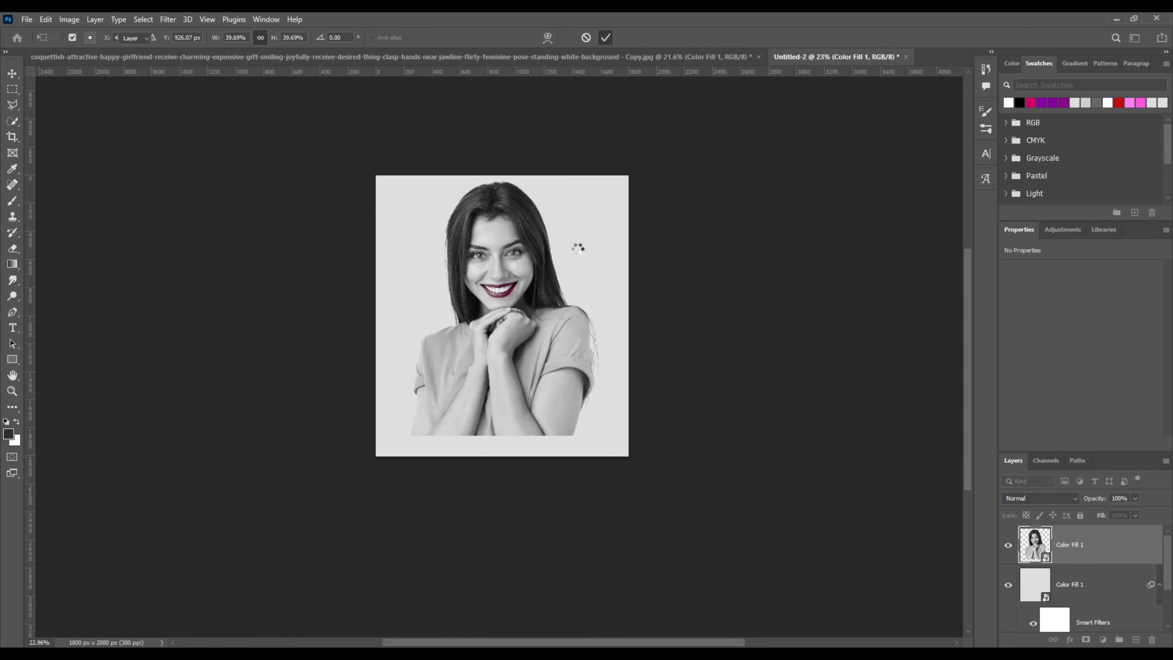
key(ctrl+0)
Step: Scale the portrait down further, reposition it, and shift it 79 px left
drag(70, 531, 231, 486)
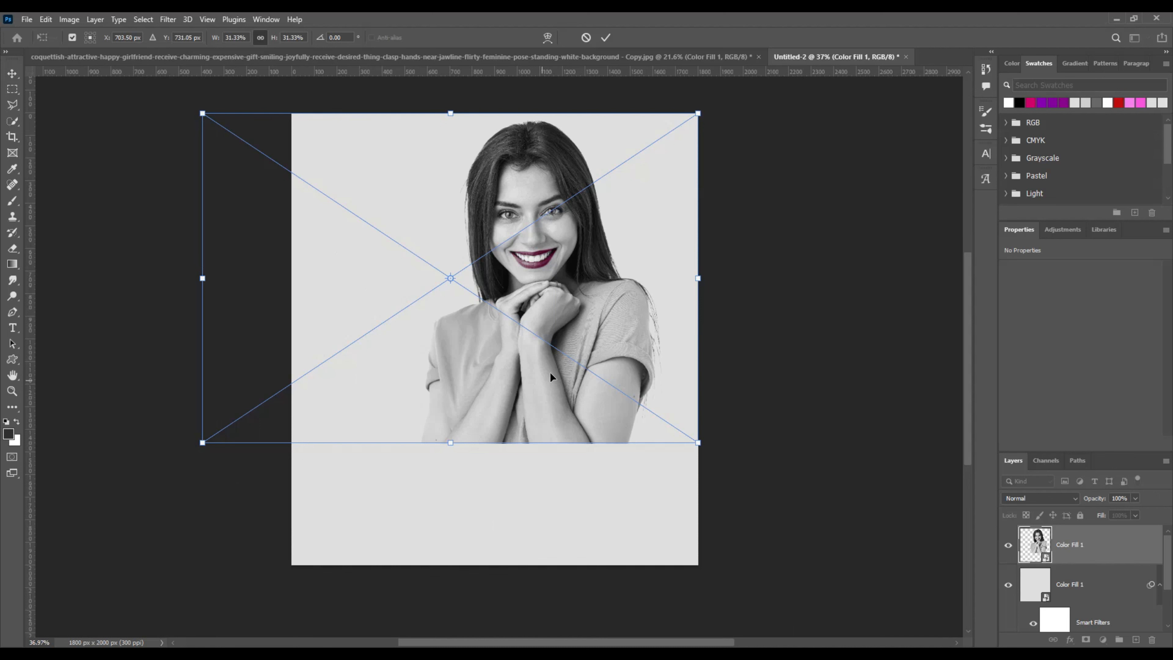
drag(551, 377, 520, 412)
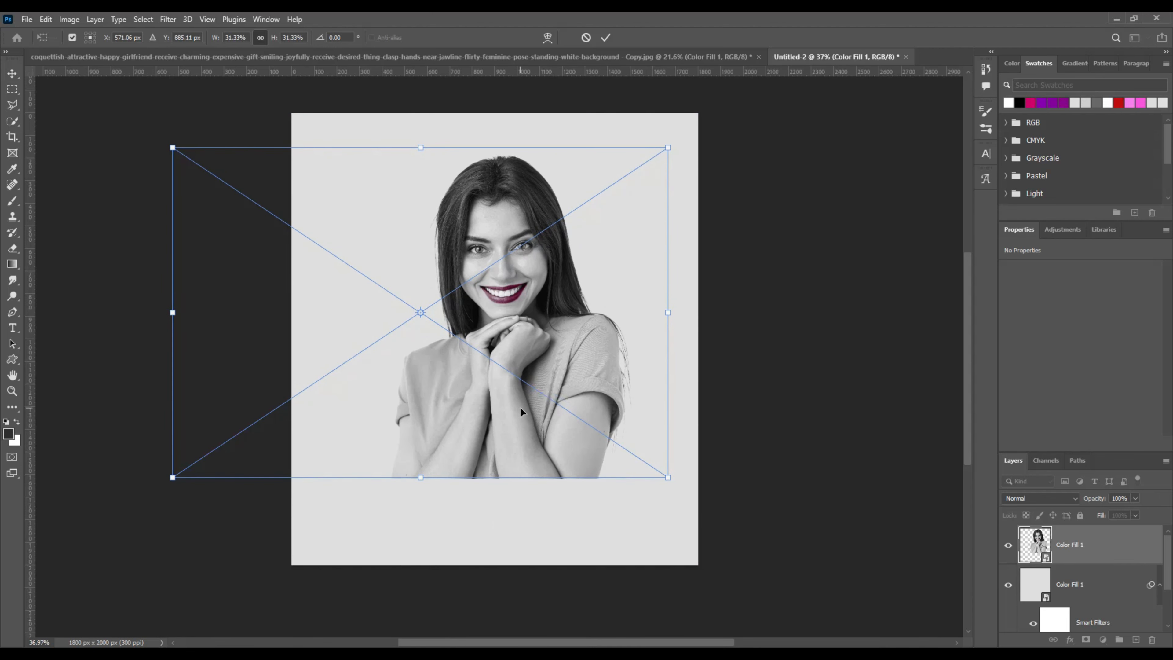
click(606, 38)
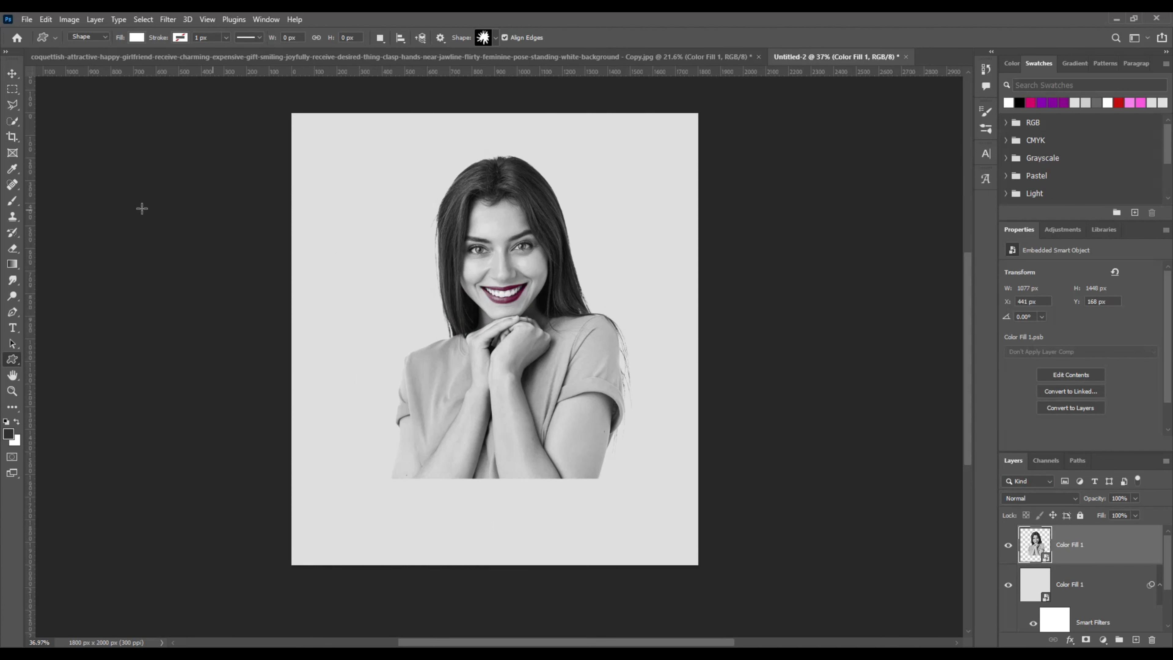
click(11, 75)
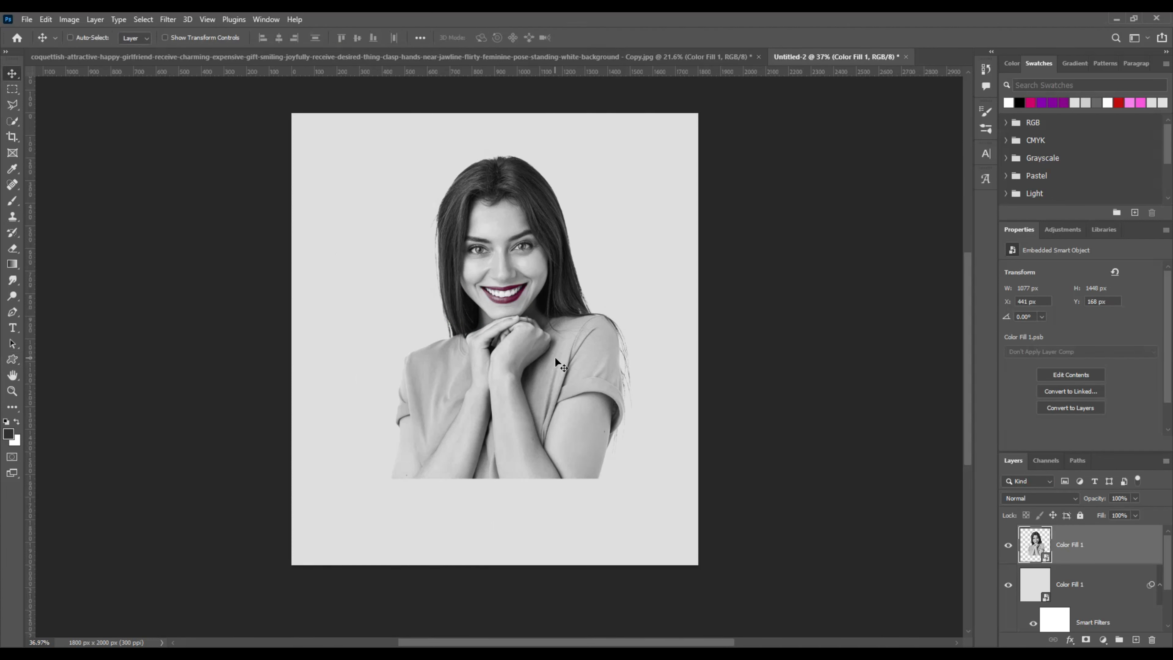
drag(555, 359, 537, 360)
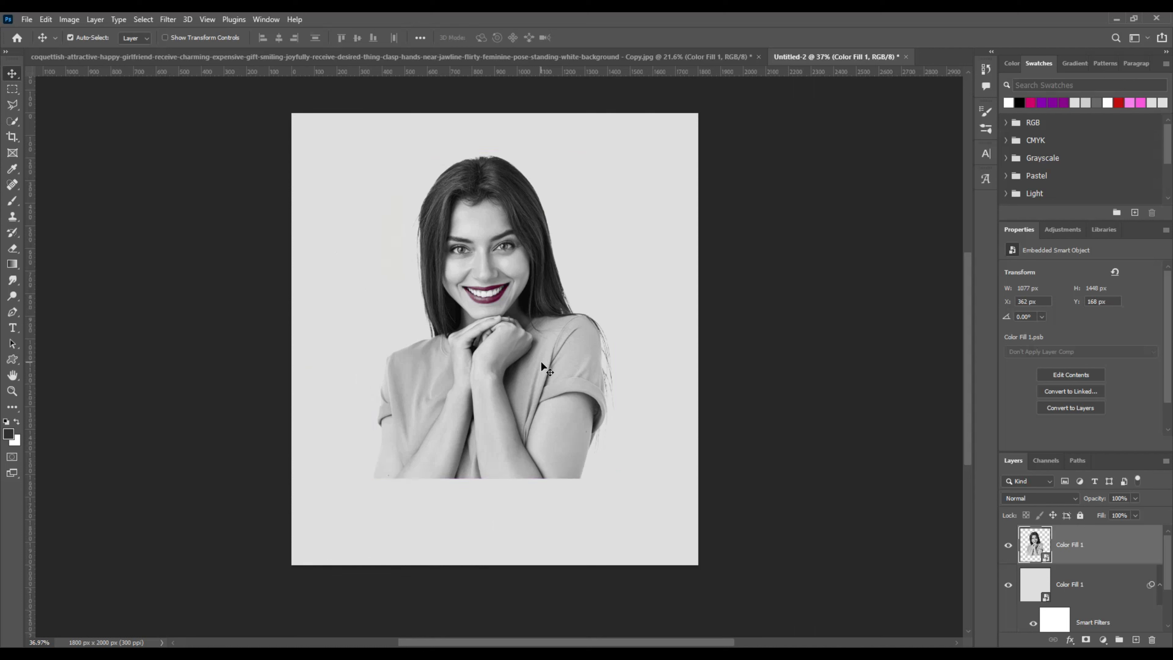
Step: Shrink the portrait to about 29.37% and move it 54 px left
key(ctrl+t)
drag(153, 478, 186, 457)
mouse_move(519, 435)
mouse_down()
mouse_move(506, 435)
mouse_move(515, 433)
mouse_up()
click(606, 38)
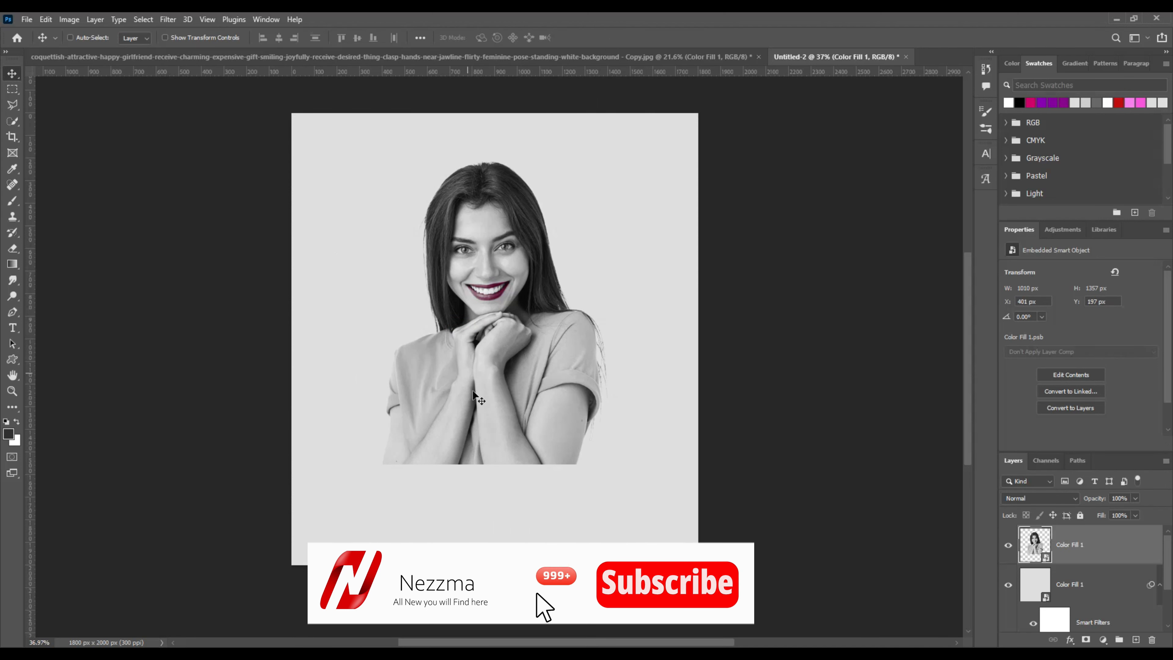
Step: Select the Custom Shape tool with the rough torn-edge shape from the Shape picker
click(14, 359)
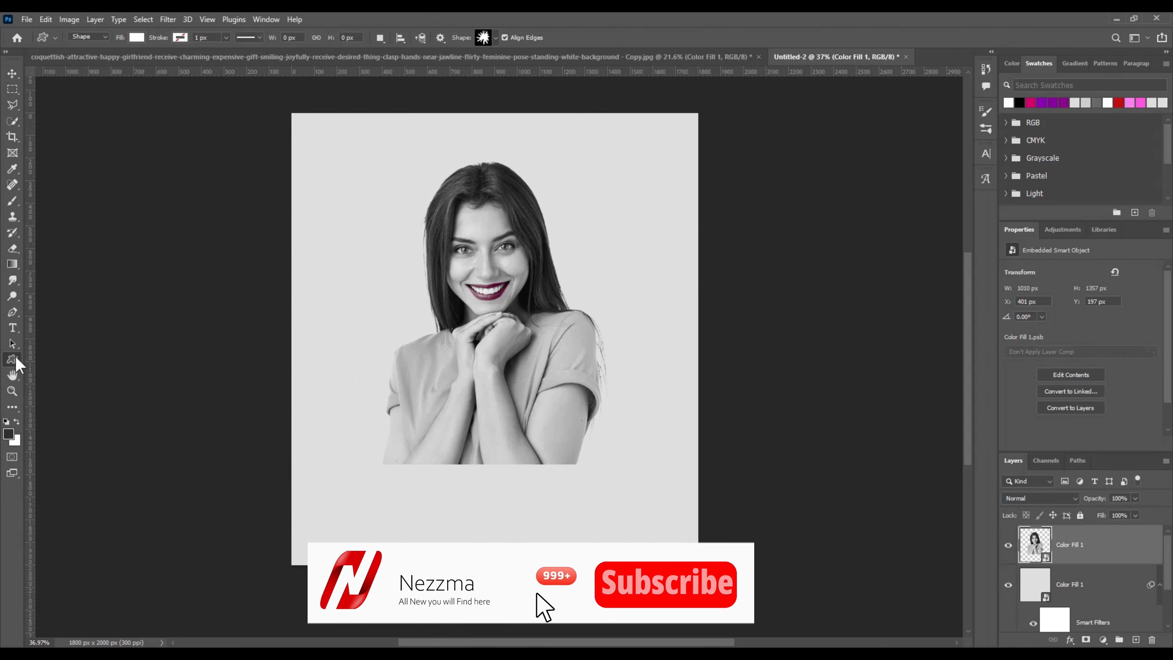
click(75, 419)
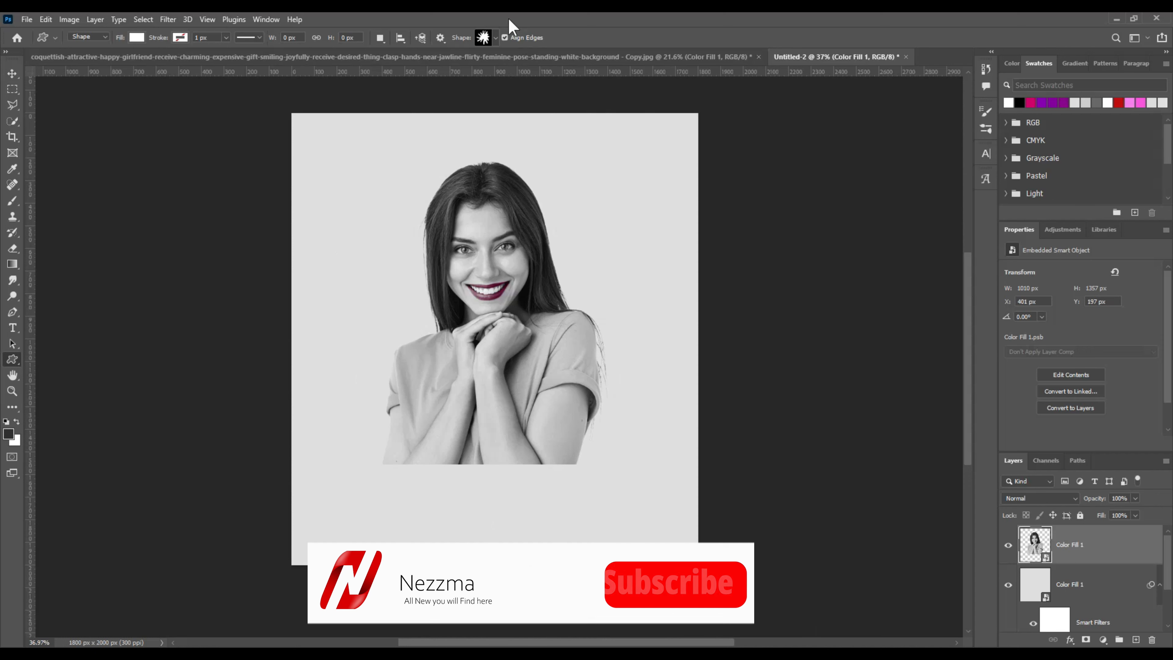
click(495, 38)
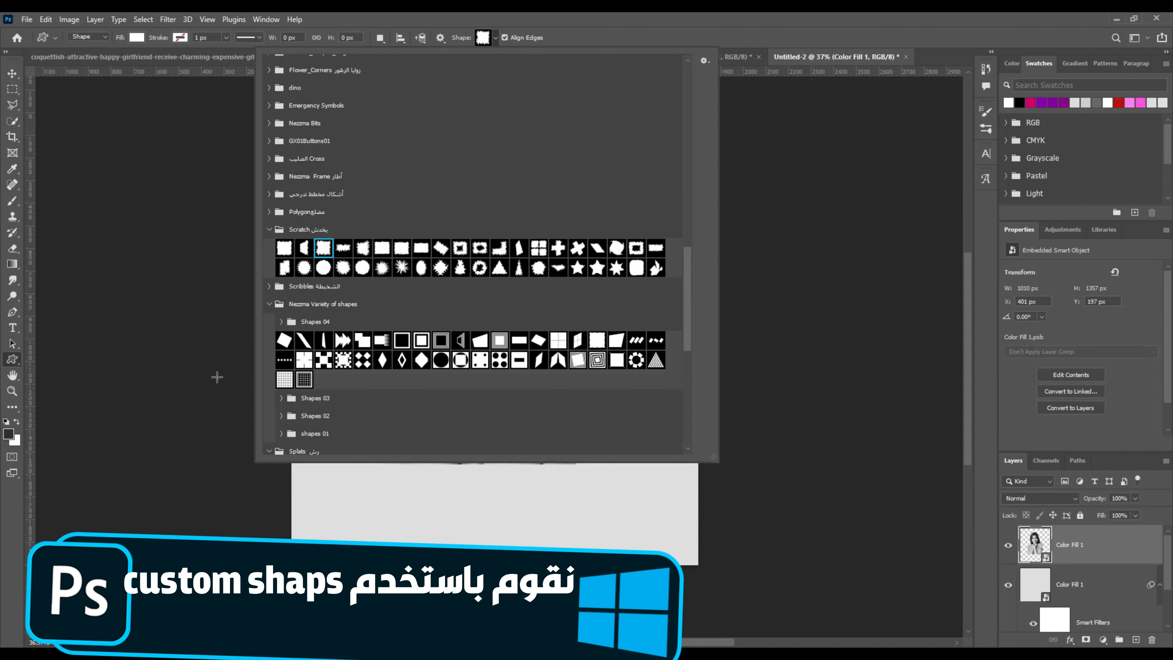
click(212, 379)
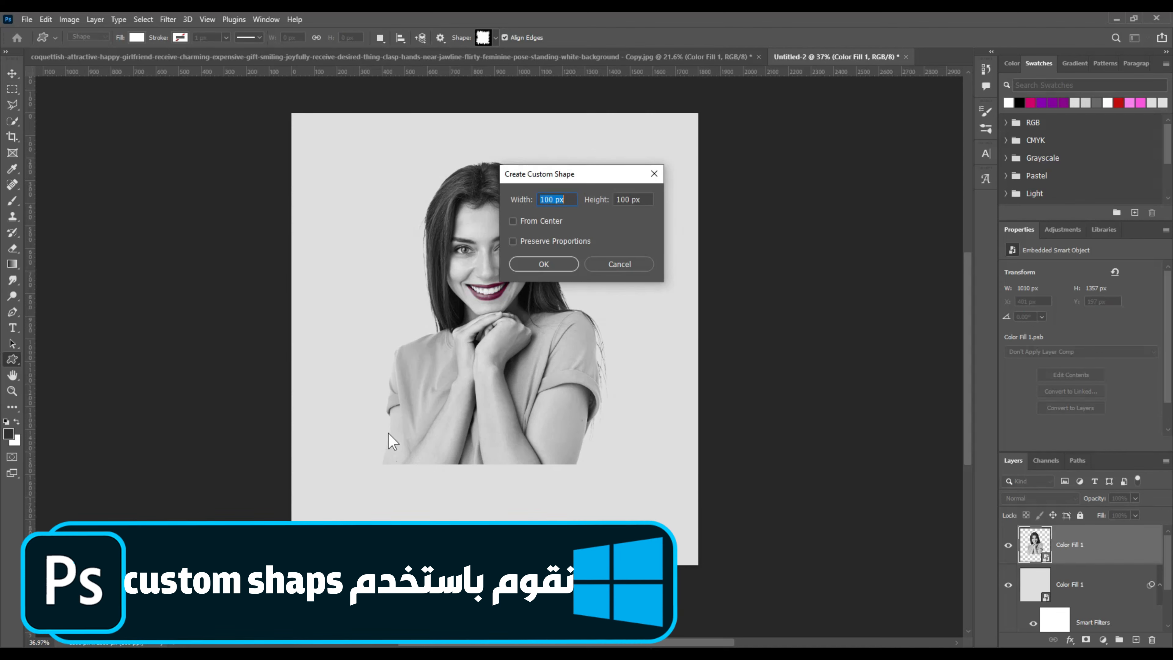
click(637, 265)
Step: Draw the white rough shape across the lower canvas and raise it over the portrait
drag(344, 436, 616, 561)
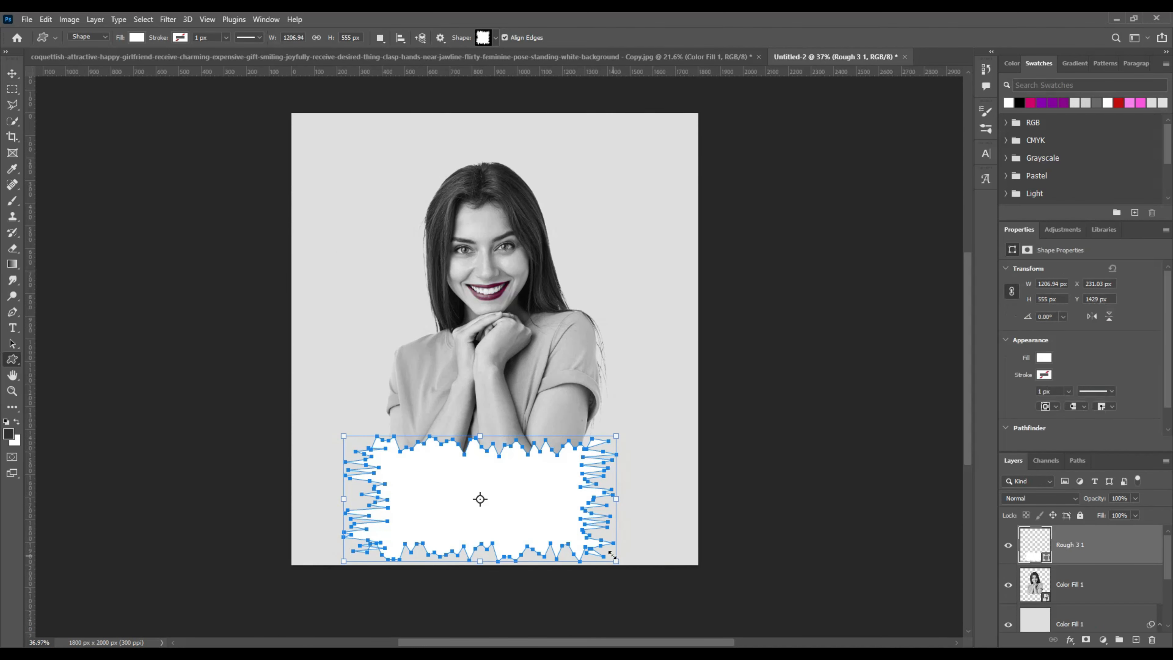
click(11, 75)
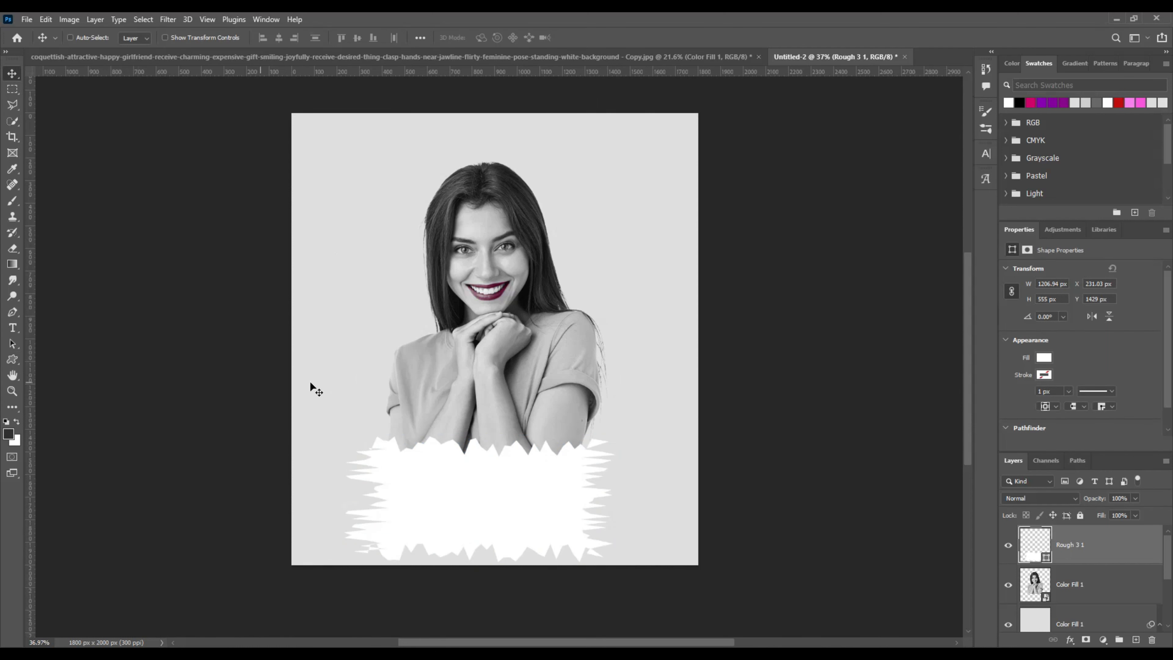
drag(423, 476, 422, 448)
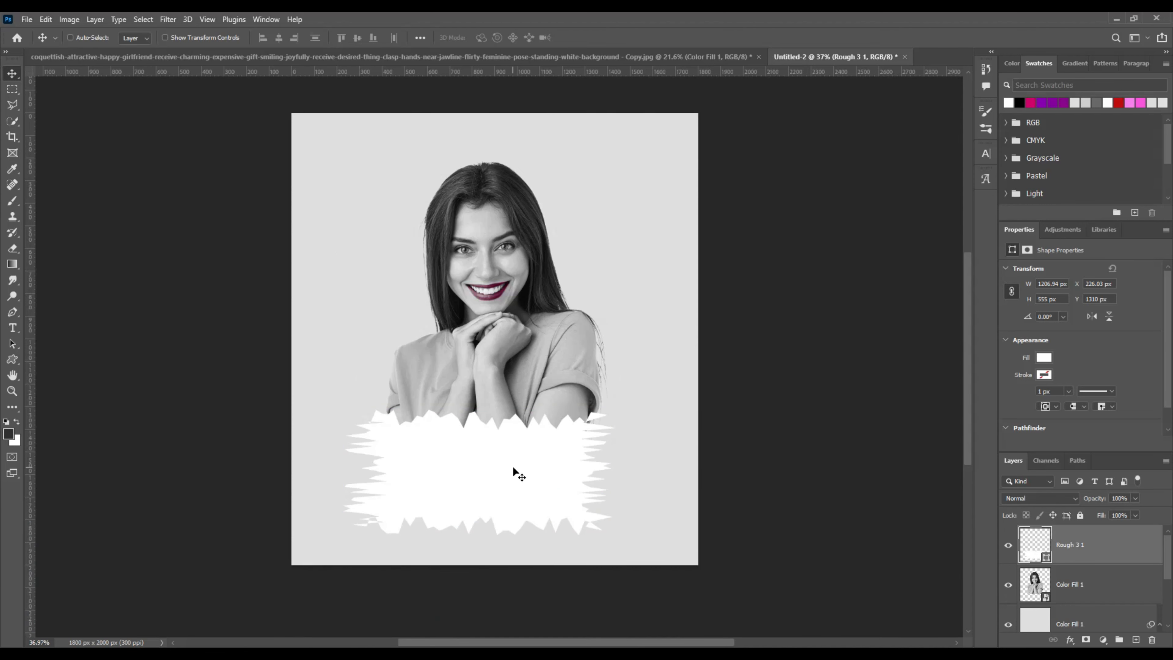
Step: Check the layers under the canvas, then open Select > Color Range on Untitled-2
right_click(513, 468)
right_click(502, 462)
right_click(501, 460)
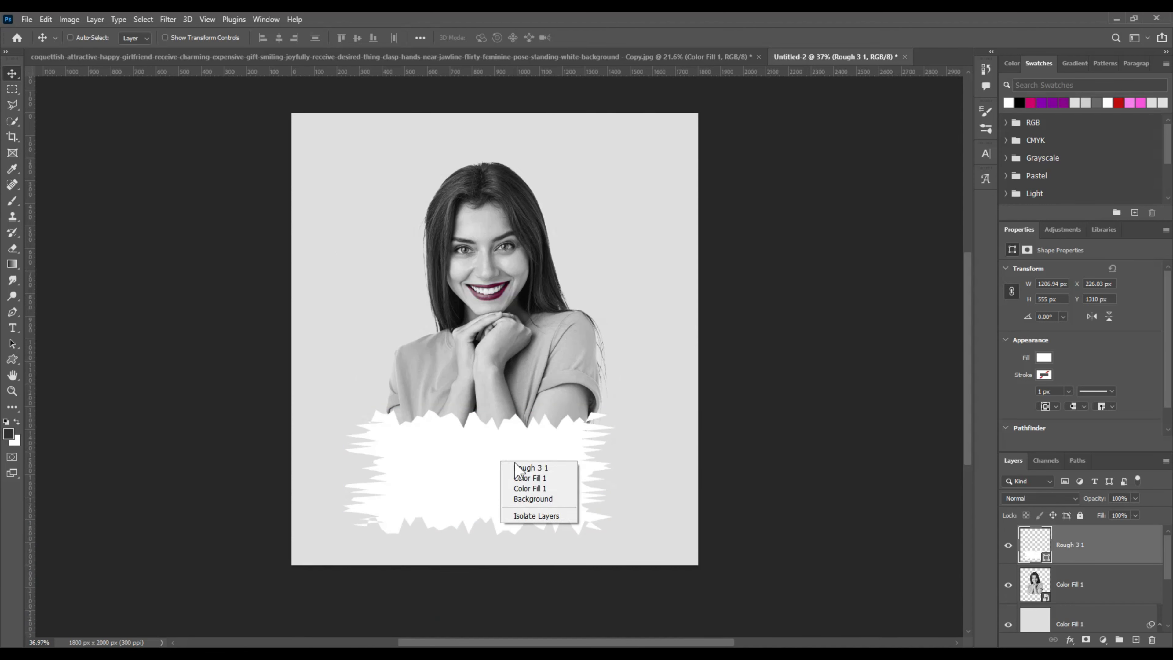
click(477, 466)
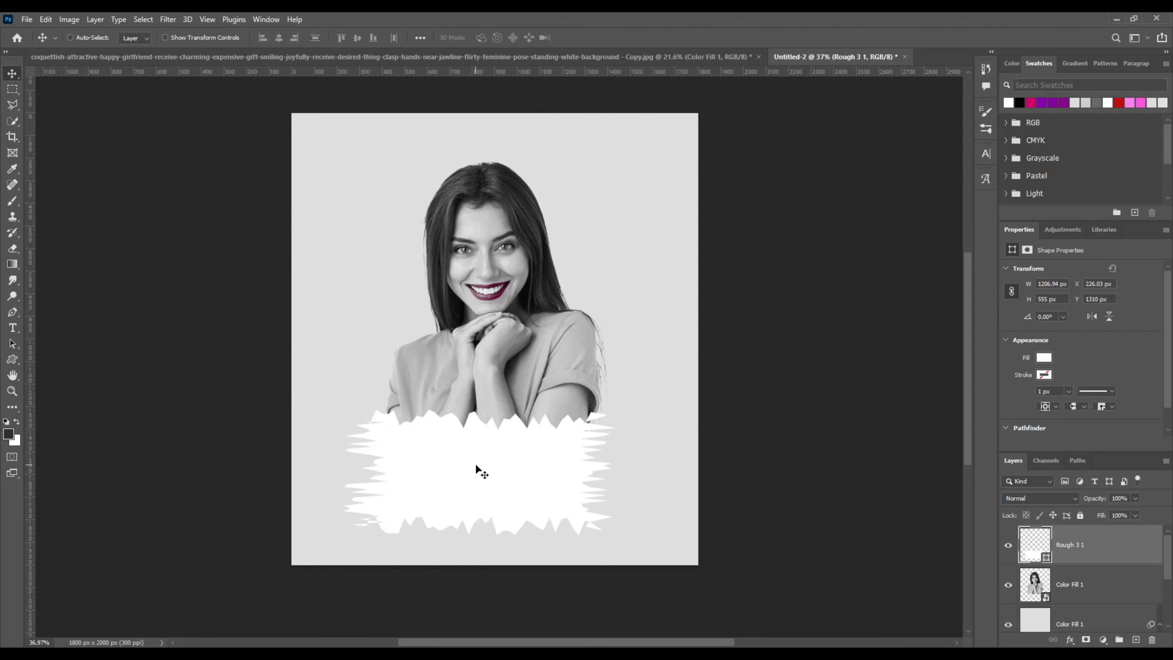
right_click(476, 465)
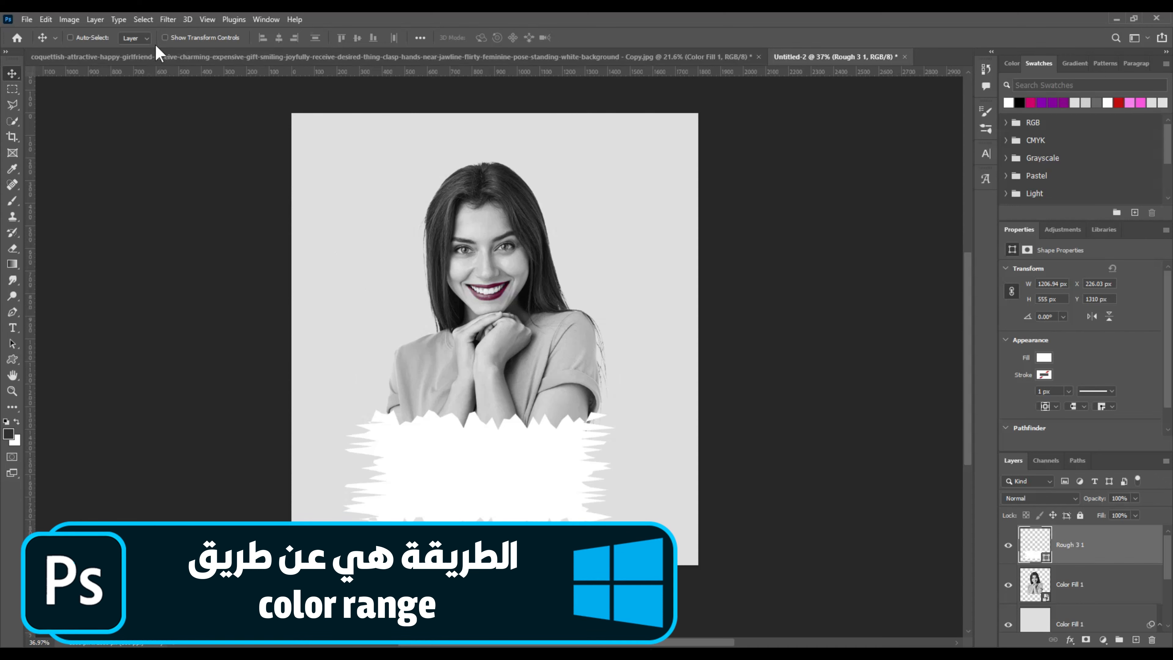
click(143, 19)
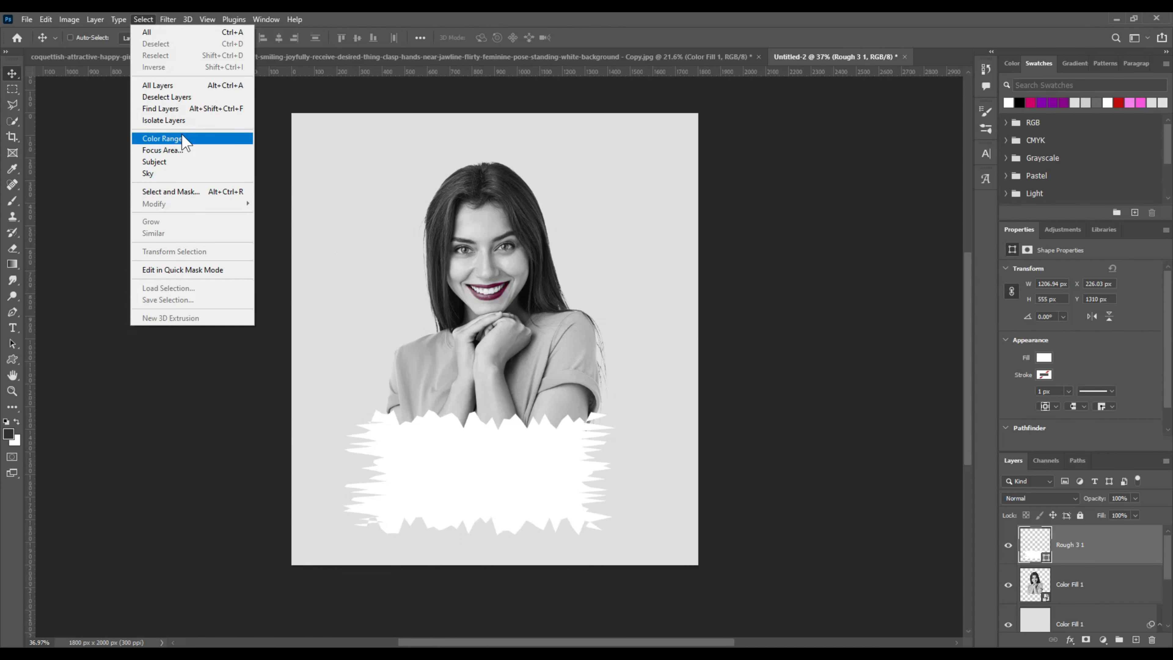
click(179, 138)
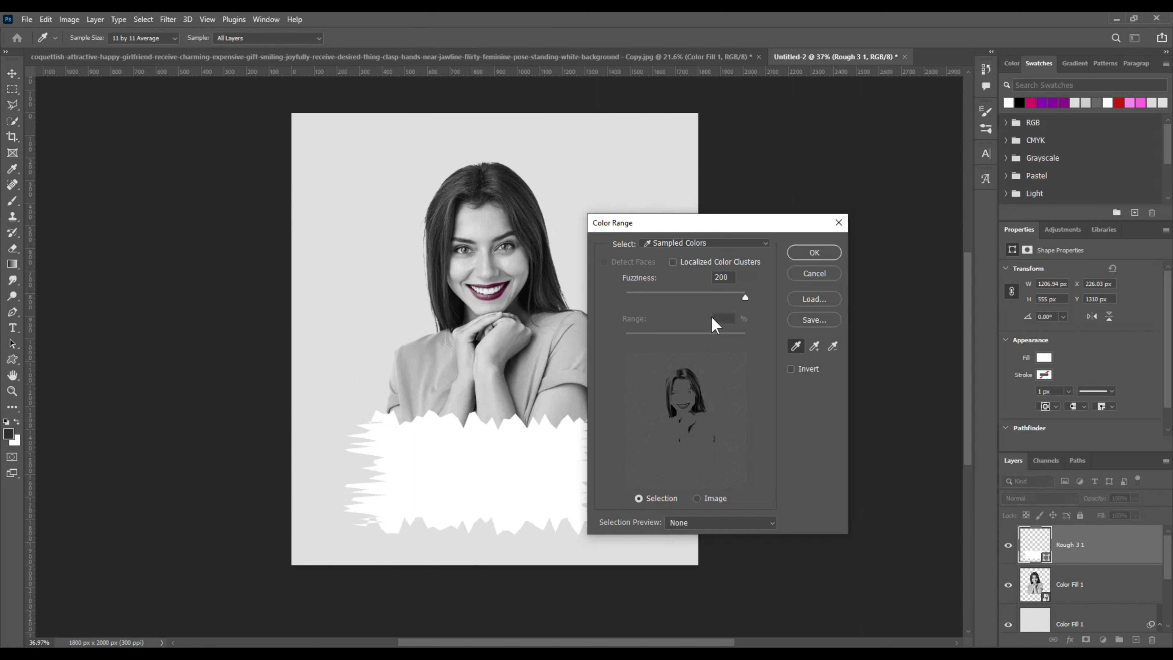